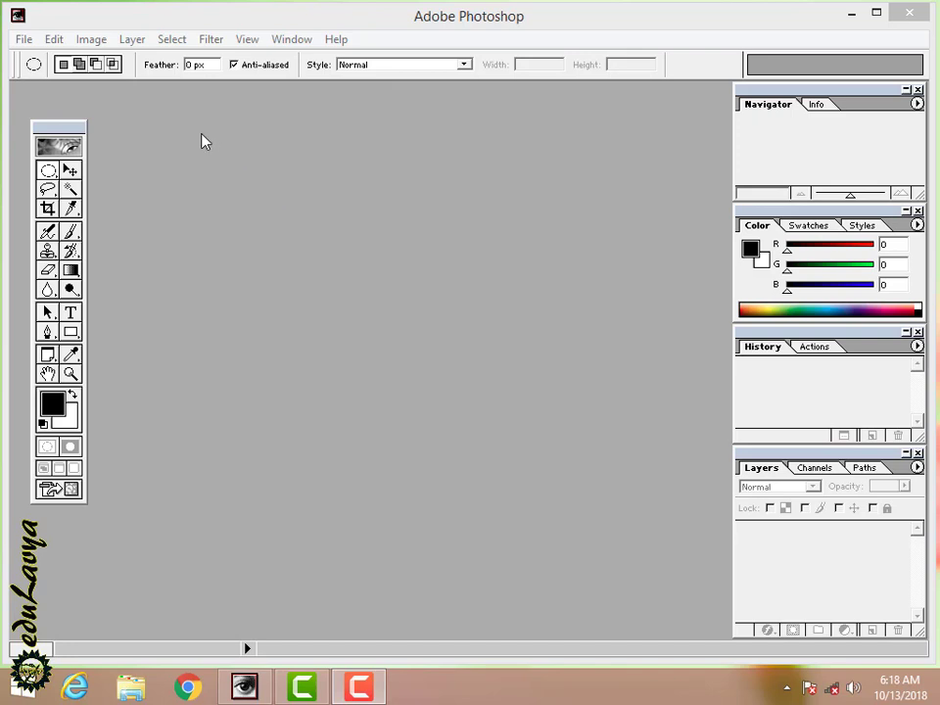
Click the empty Photoshop window's top bar to make it the active window
left_click(282, 22)
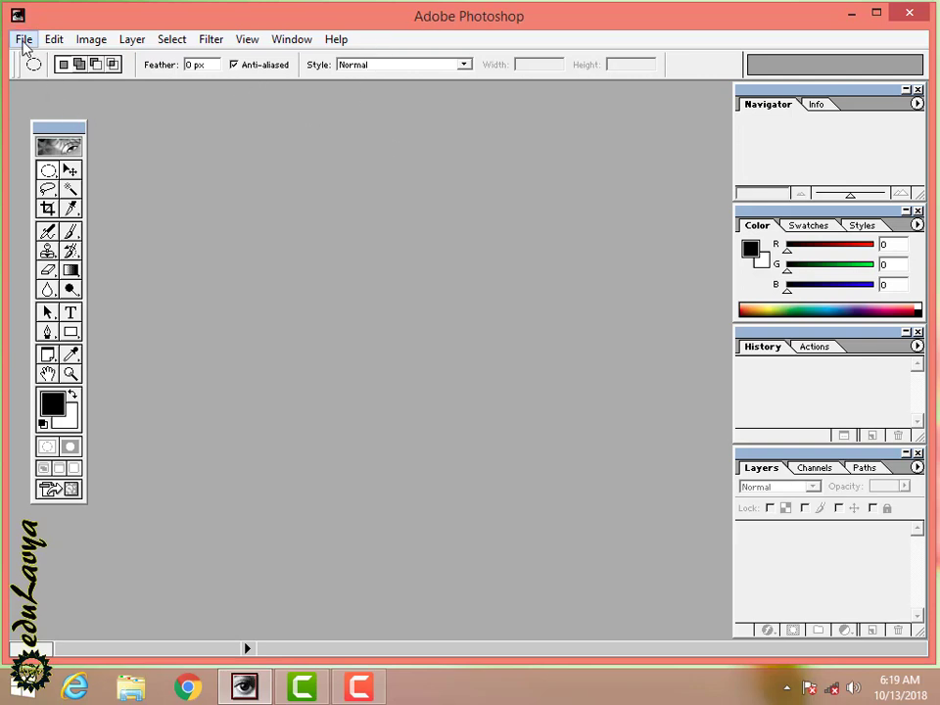
left_click(24, 45)
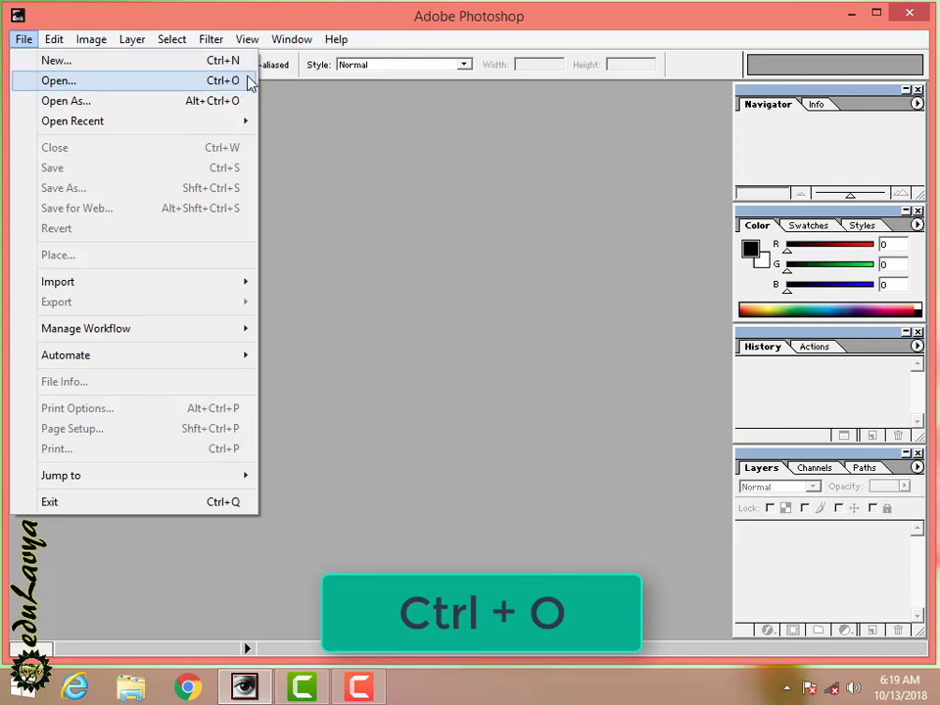
key("Left")
key("Left")
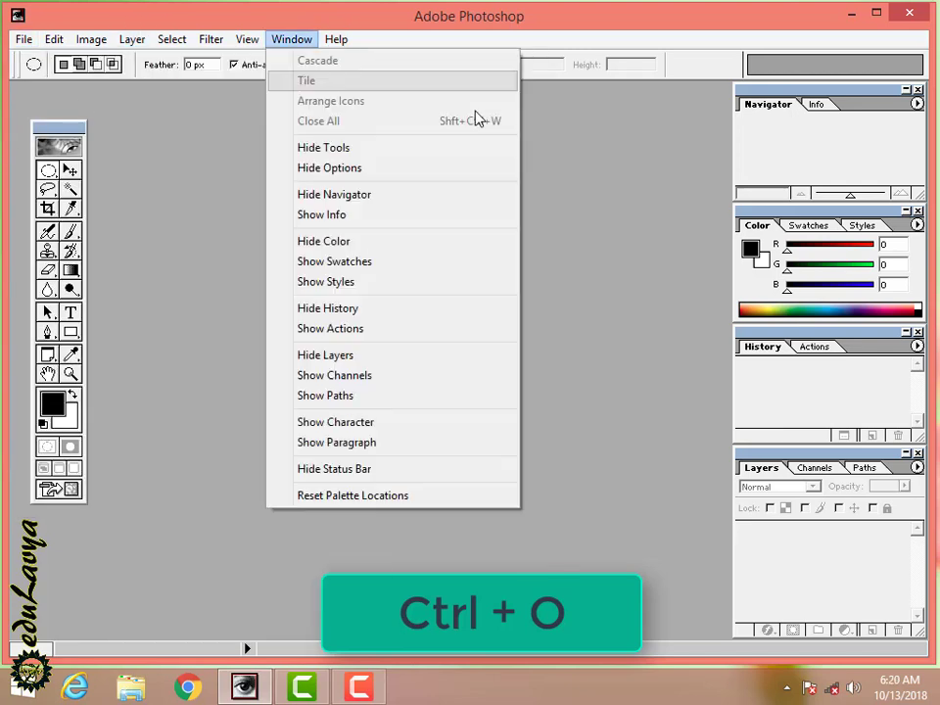
left_click(340, 306)
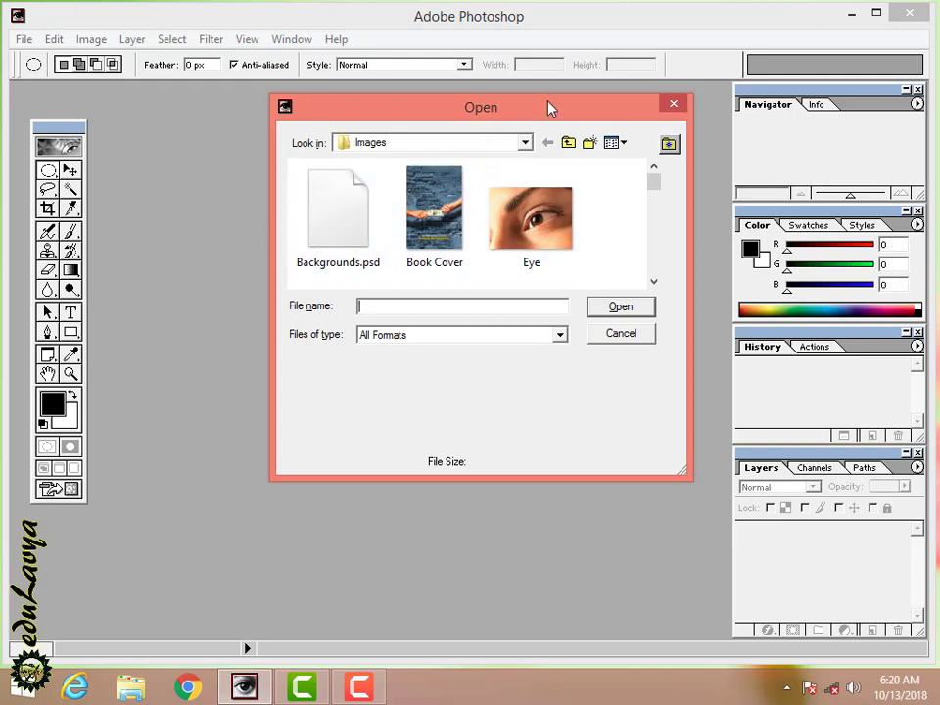
Scroll to Skyscrapers.jpg in the Images folder, open it, and discard its embedded colour profile
left_click(654, 281)
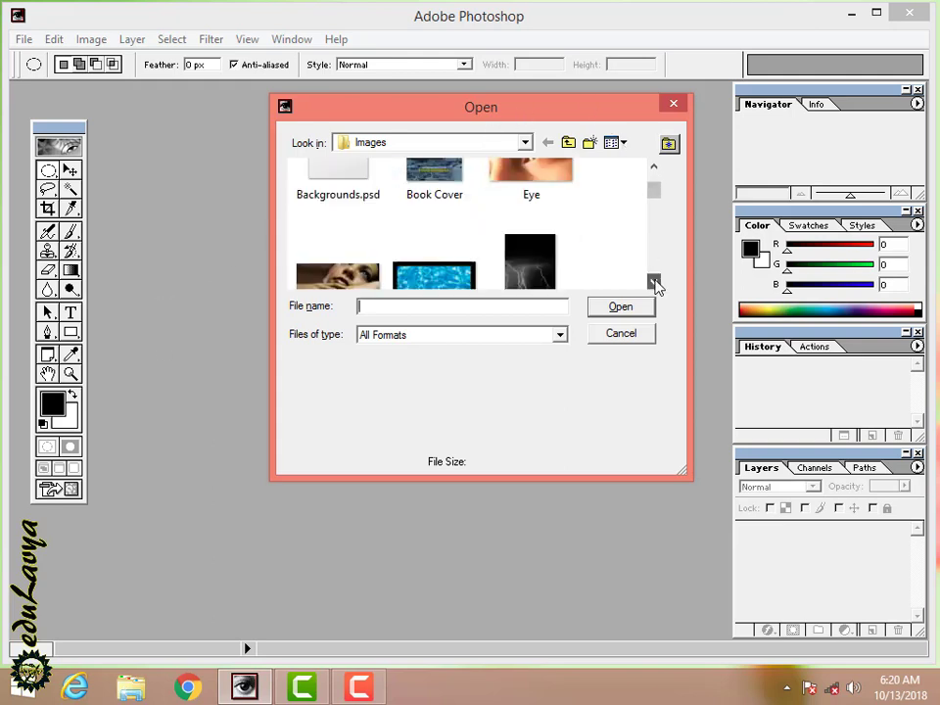
left_click(654, 281)
left_click(655, 281)
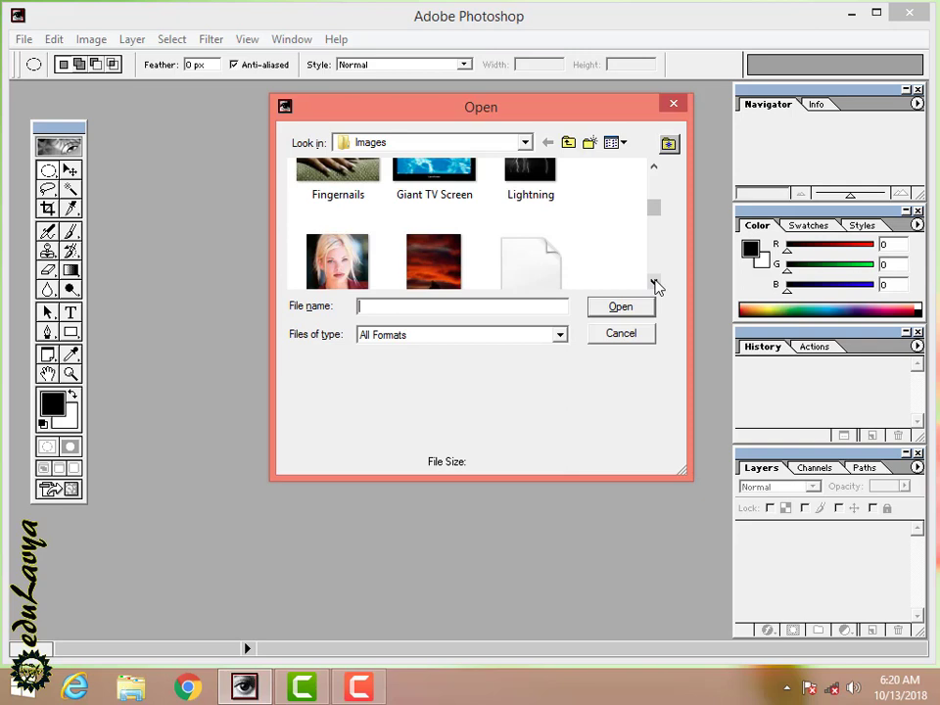
left_click(654, 281)
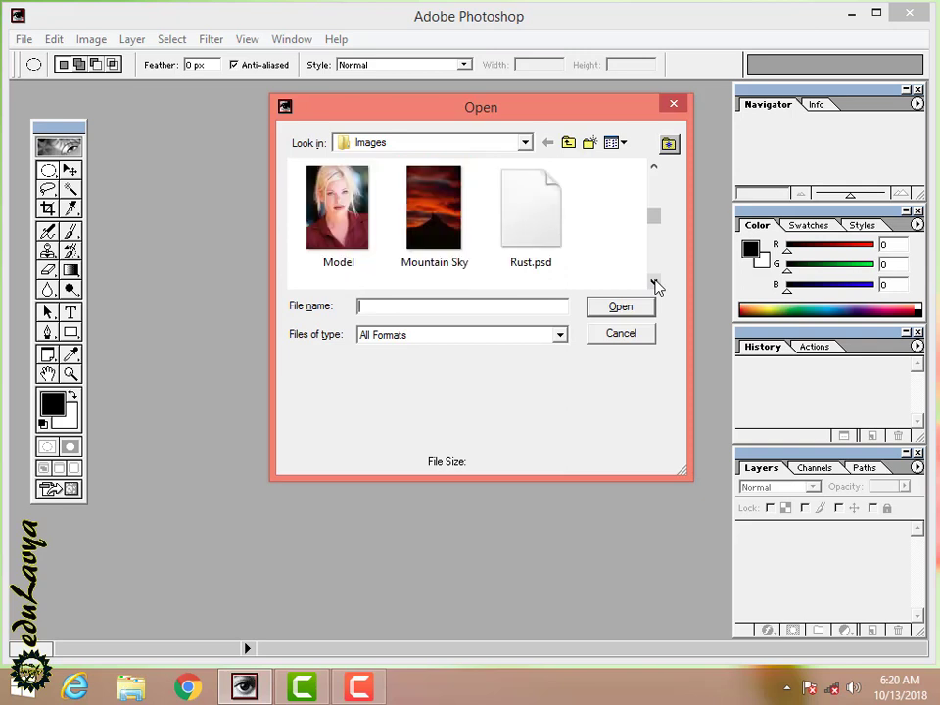
left_click(654, 282)
left_click(655, 281)
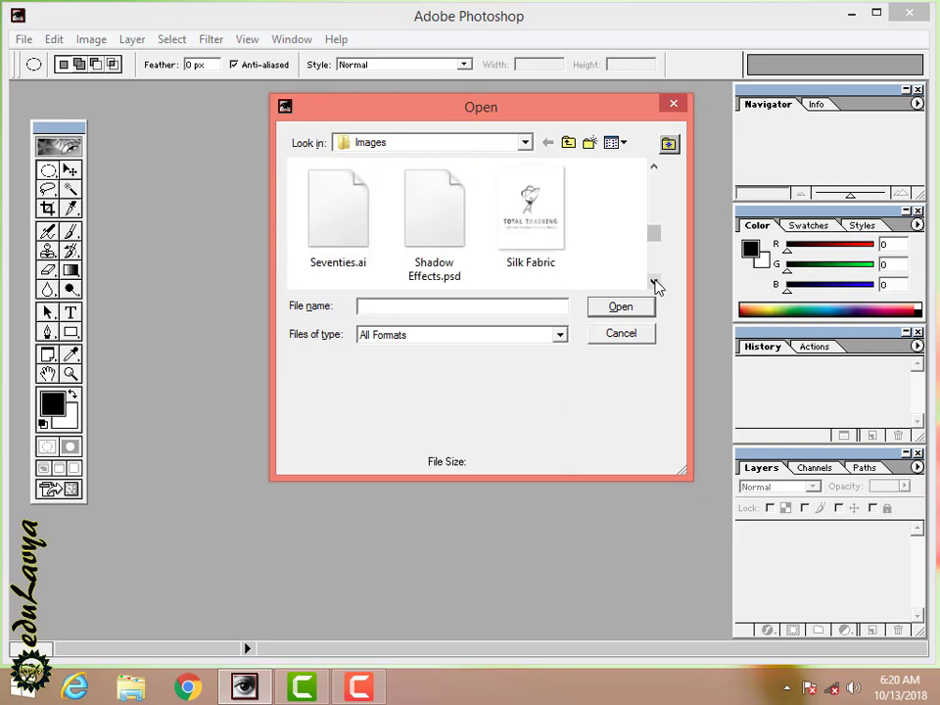
left_click(655, 281)
left_click(654, 281)
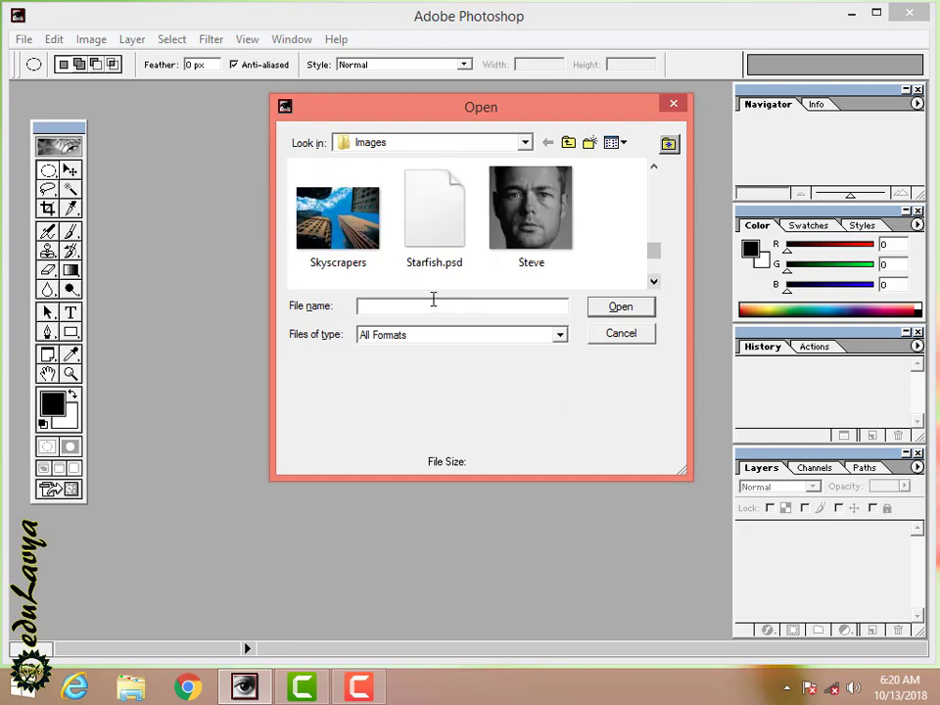
left_click(346, 235)
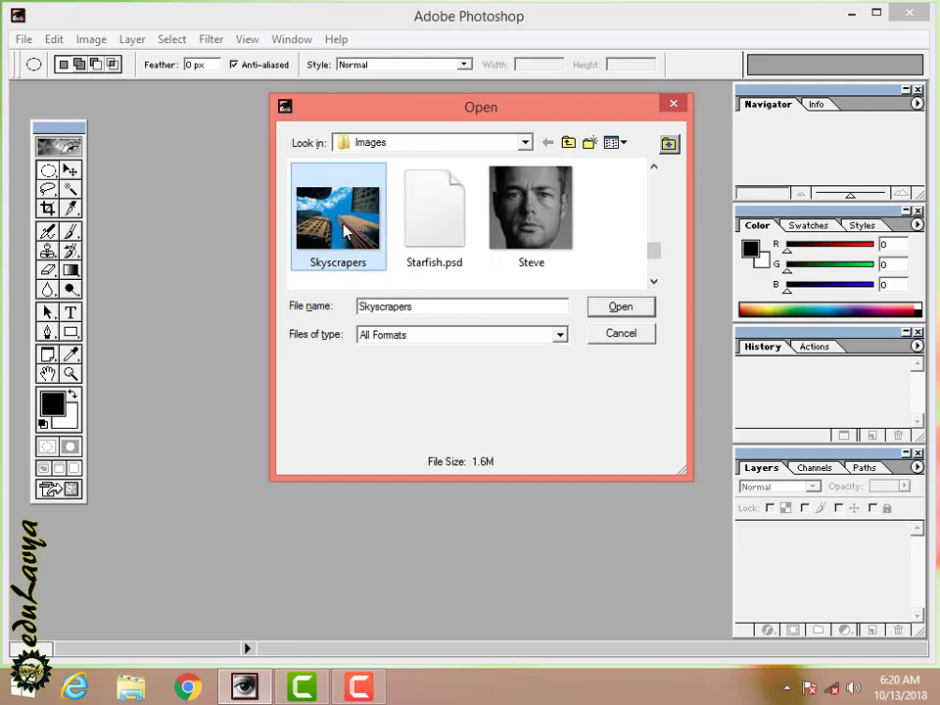
left_click(619, 309)
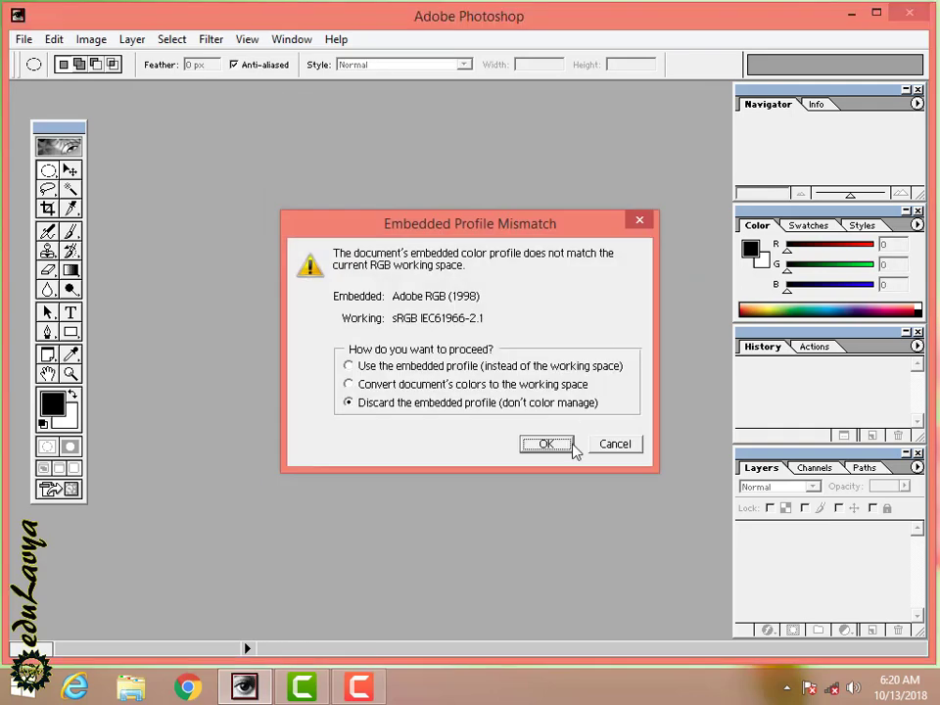
left_click(569, 446)
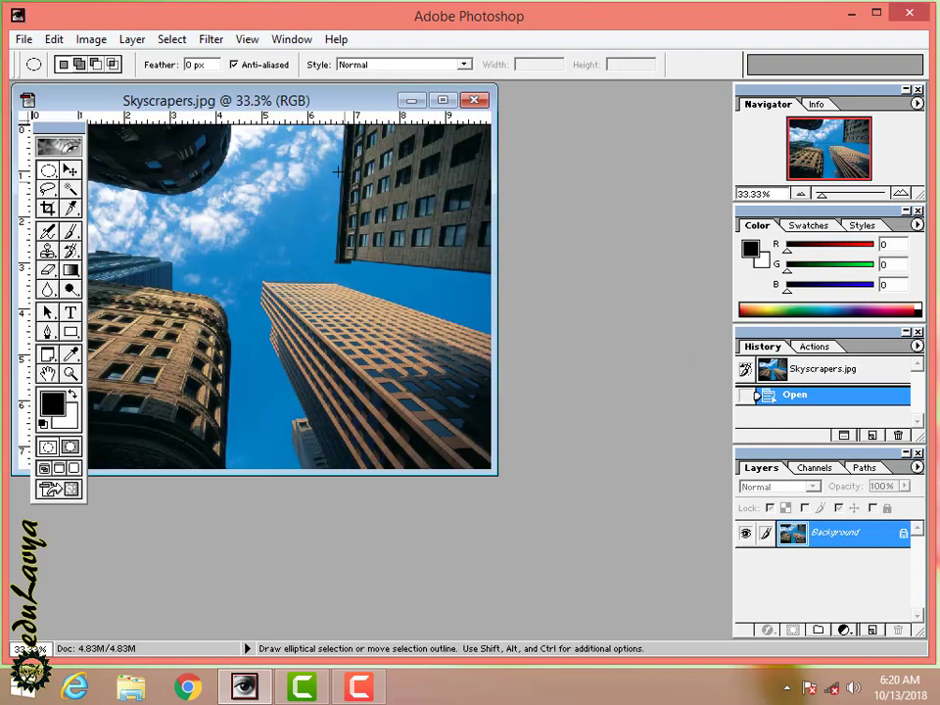
Reposition the Skyscrapers window, select the Blur tool, hide the rulers and maximize the document
left_click_drag(311, 102, 390, 160)
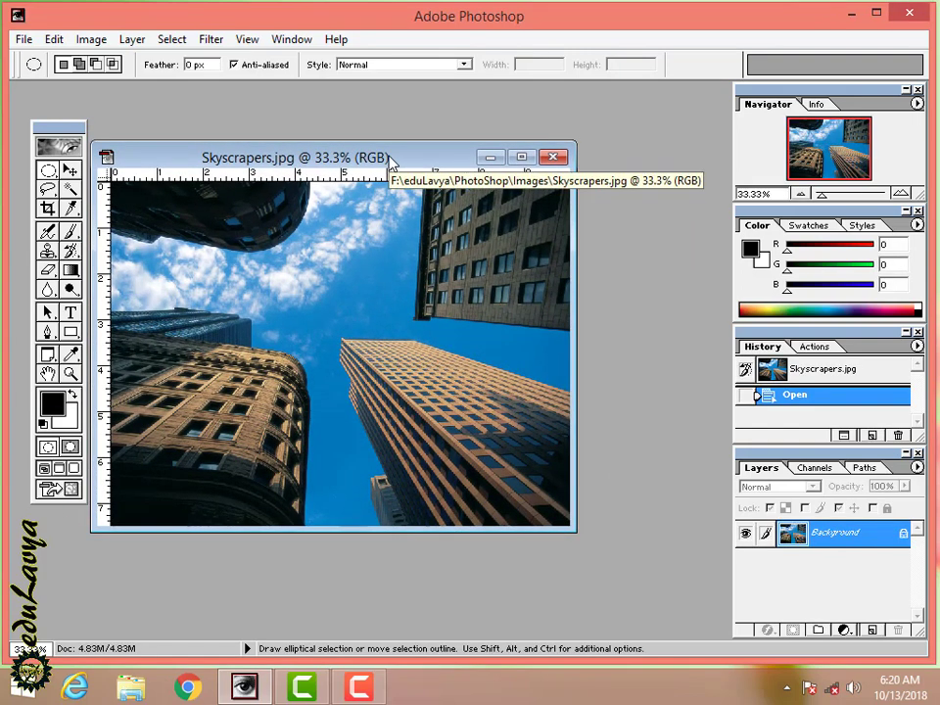
key("shift+r")
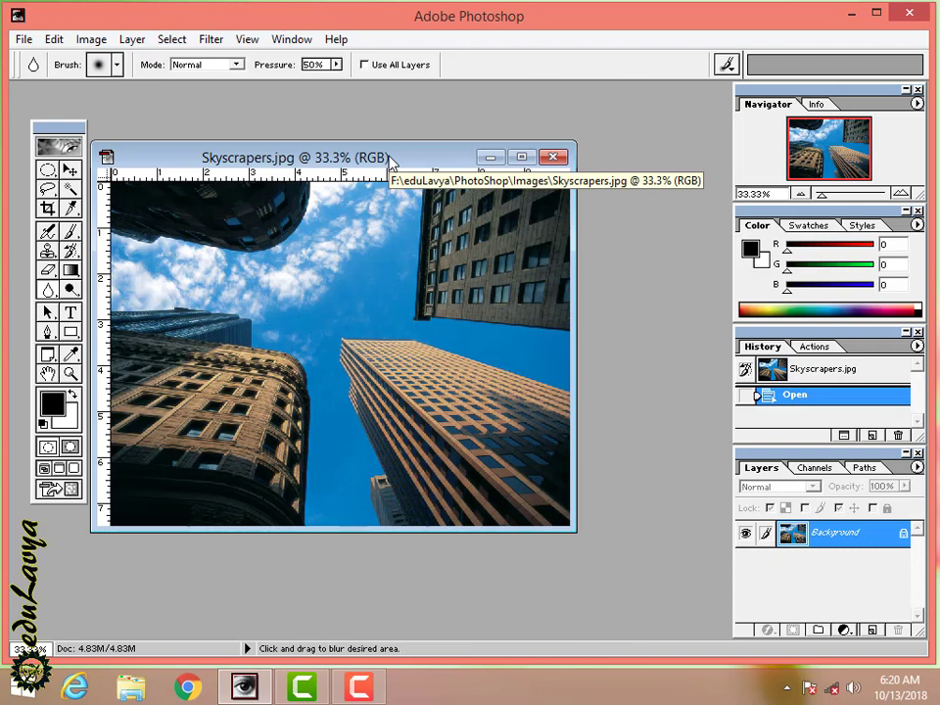
key("ctrl+r")
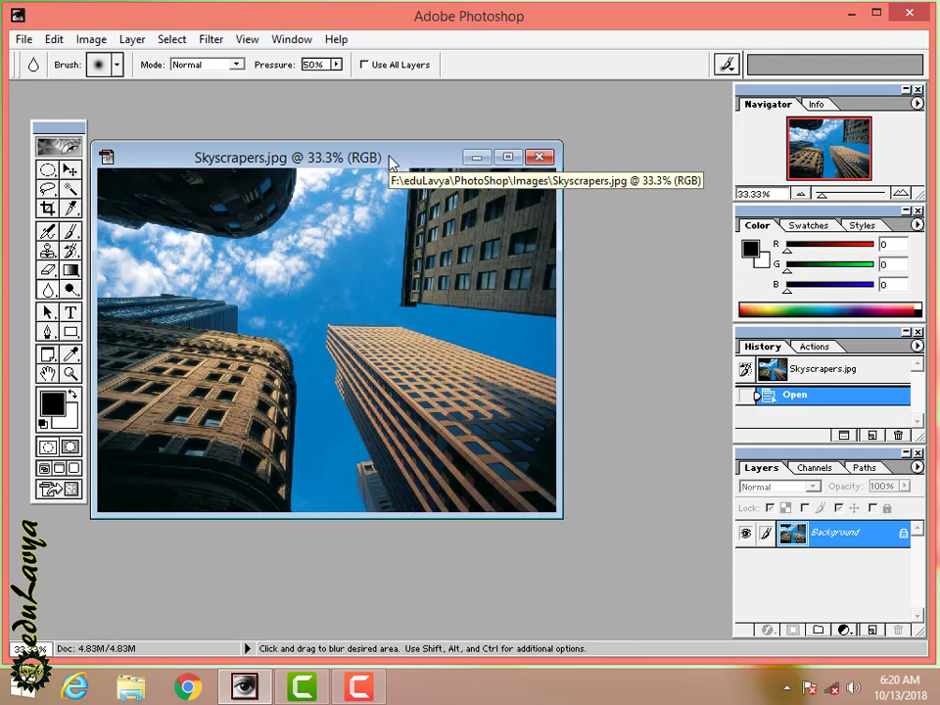
left_click_drag(383, 164, 456, 149)
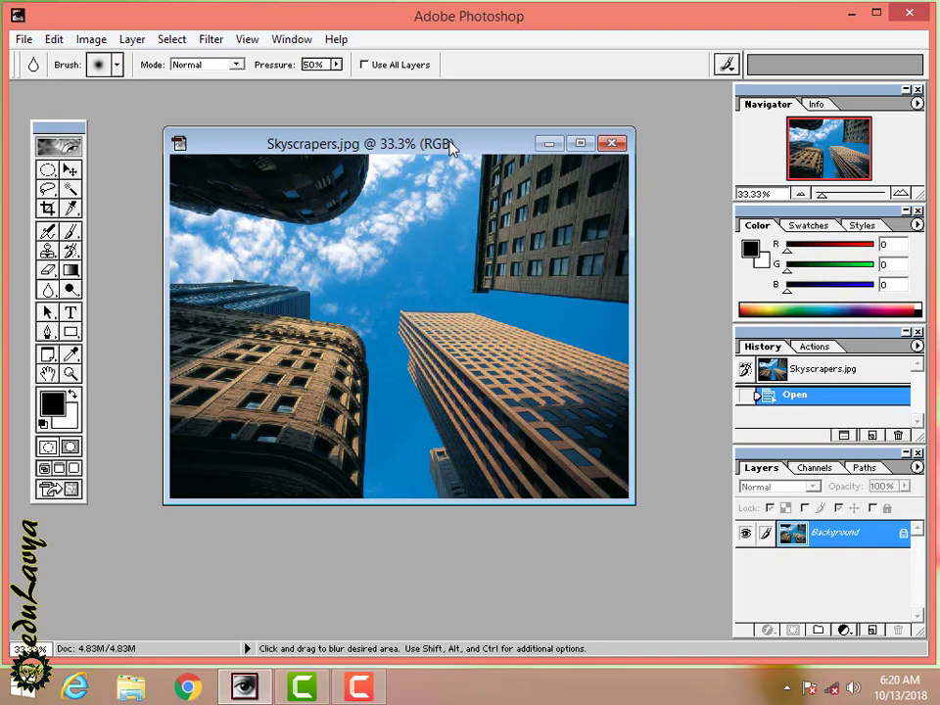
mouse_move(454, 147)
left_mouse_down()
mouse_move(465, 168)
mouse_move(443, 160)
left_mouse_up()
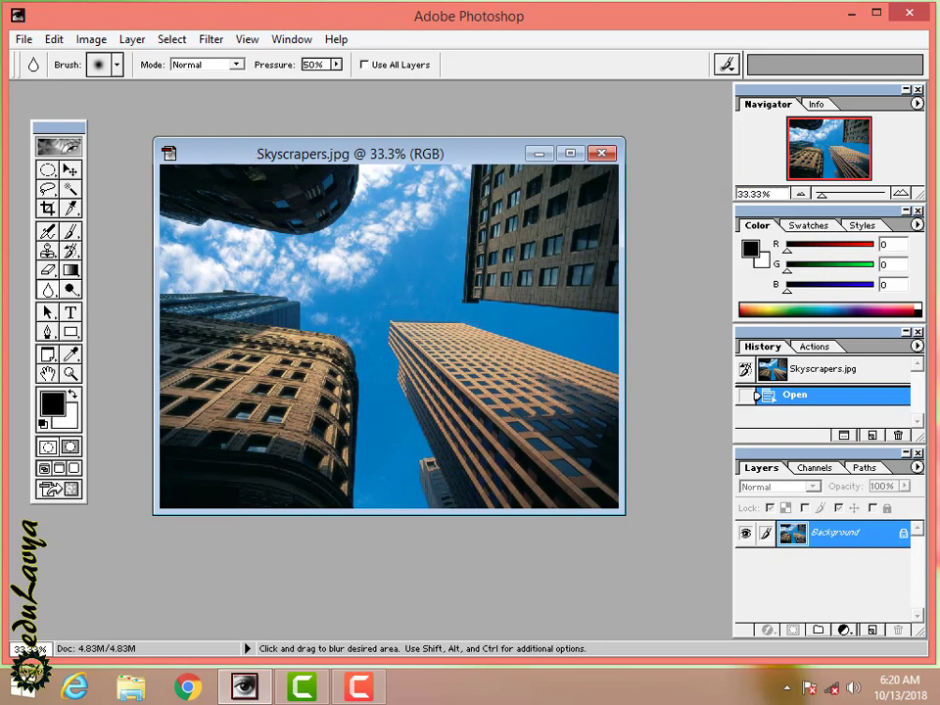
left_click(570, 154)
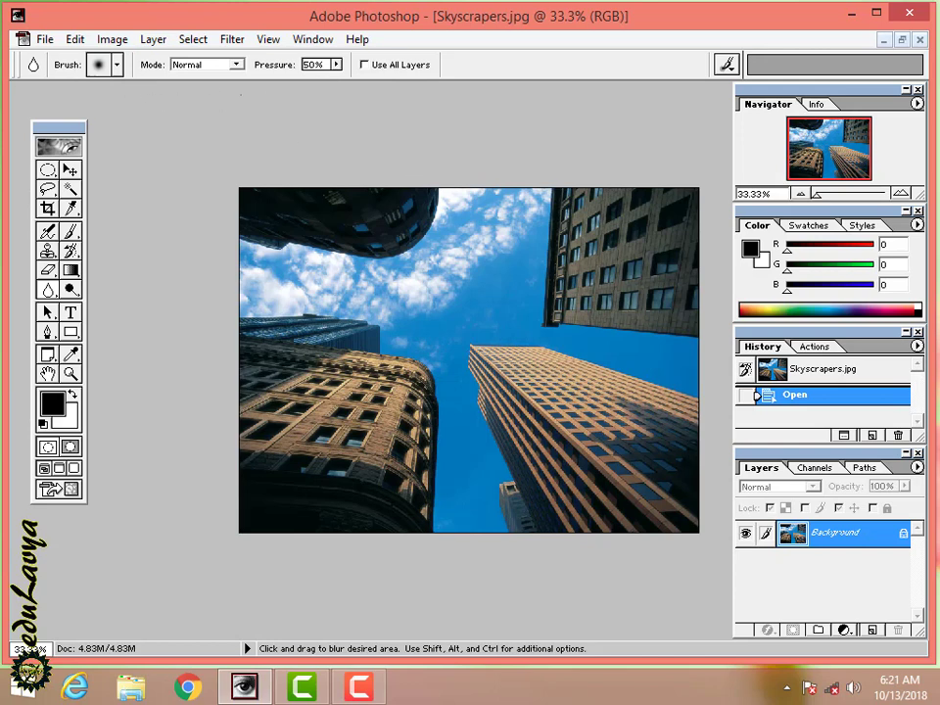
Toggle rulers with Ctrl+R until they show along the document's top and left edges
key("ctrl+r")
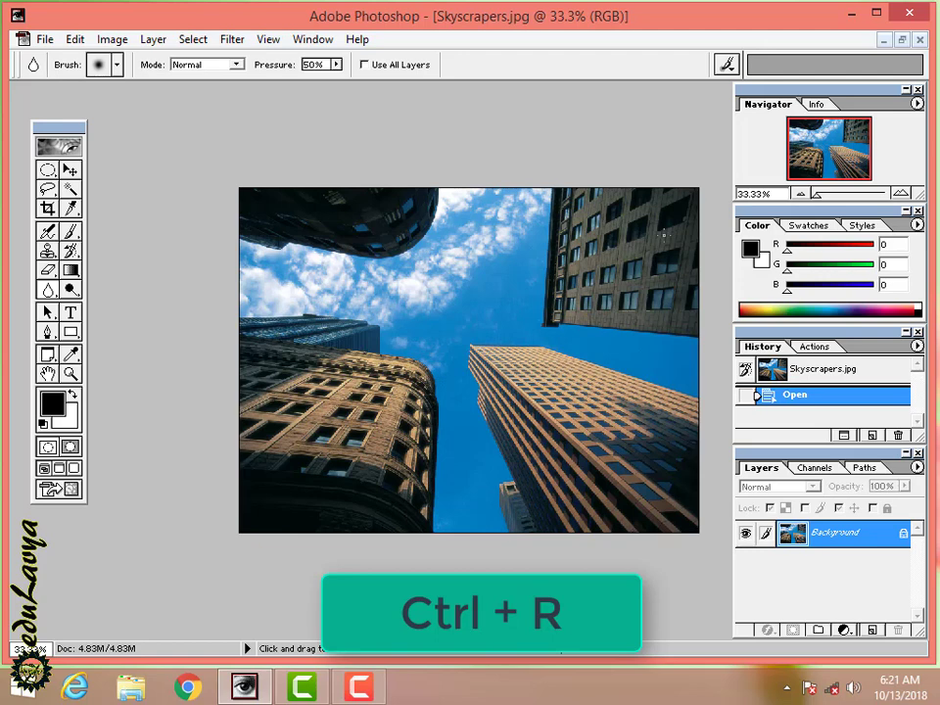
key("ctrl+r")
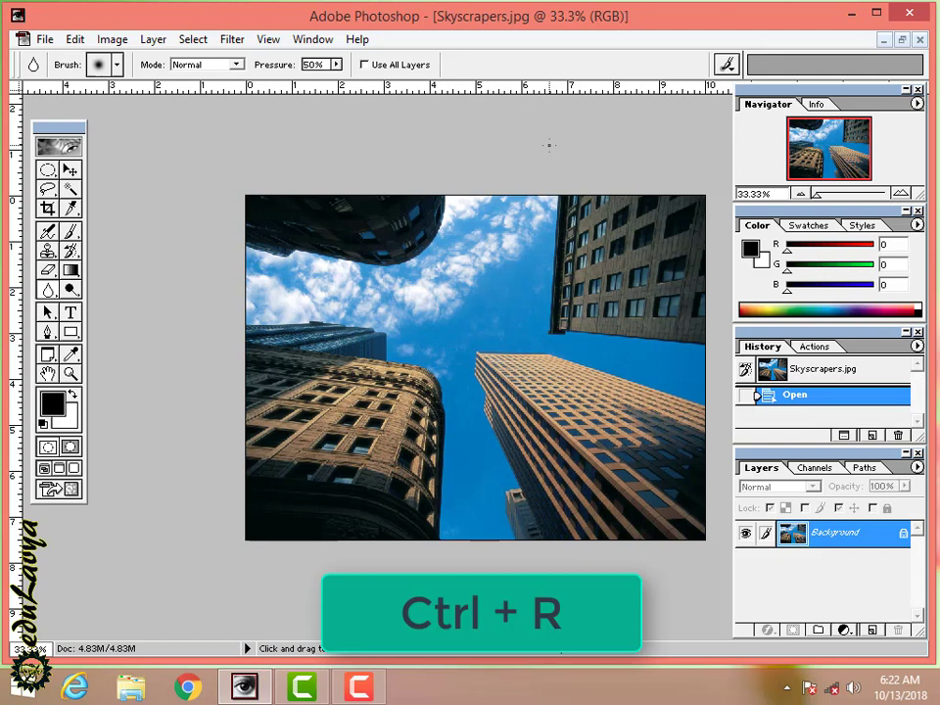
key("ctrl+r")
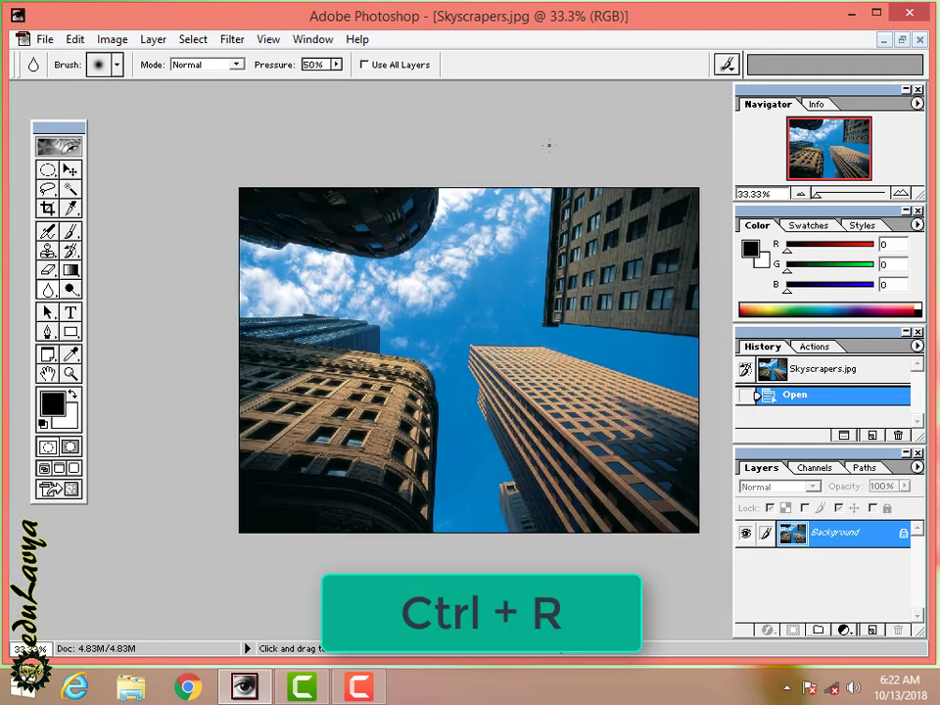
key("ctrl+r")
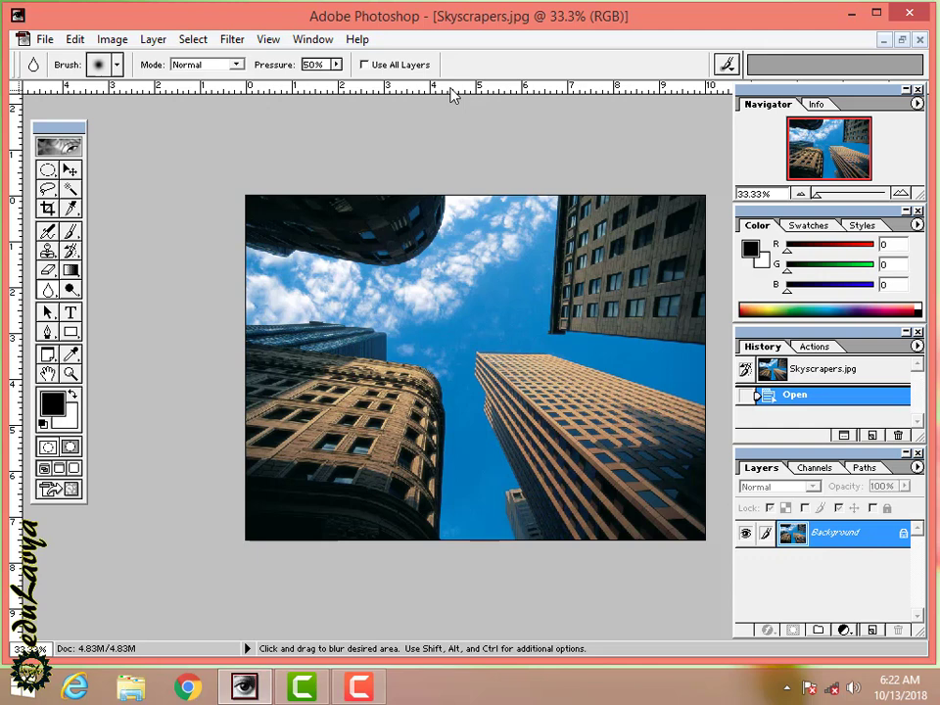
Drag horizontal and vertical guides crossing at the right tower's top corner, nudging the toolbox right
left_click_drag(452, 94, 469, 357)
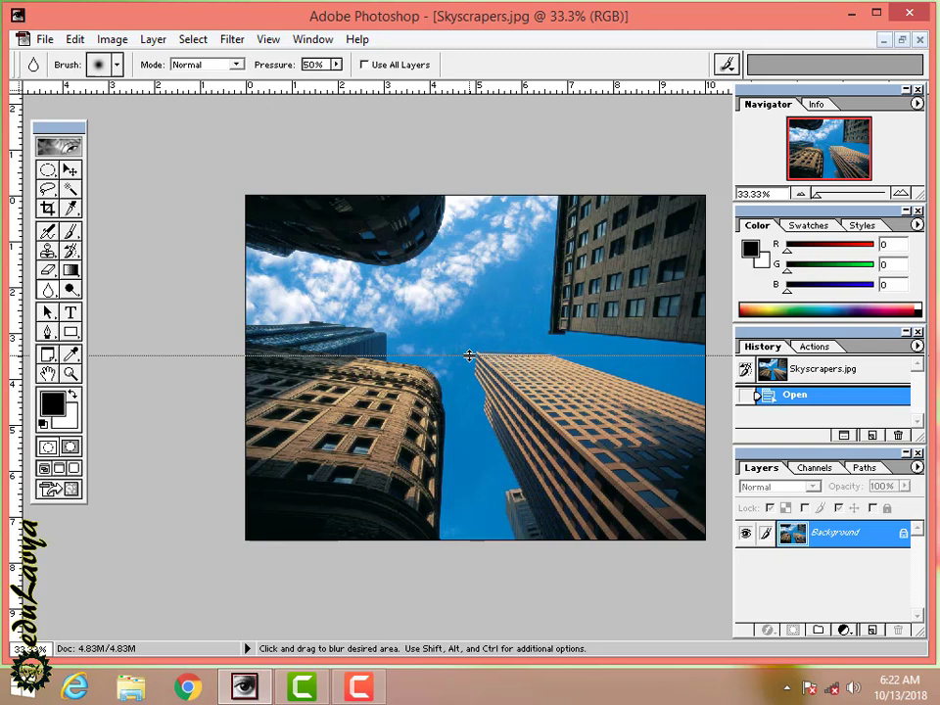
left_click_drag(469, 355, 469, 355)
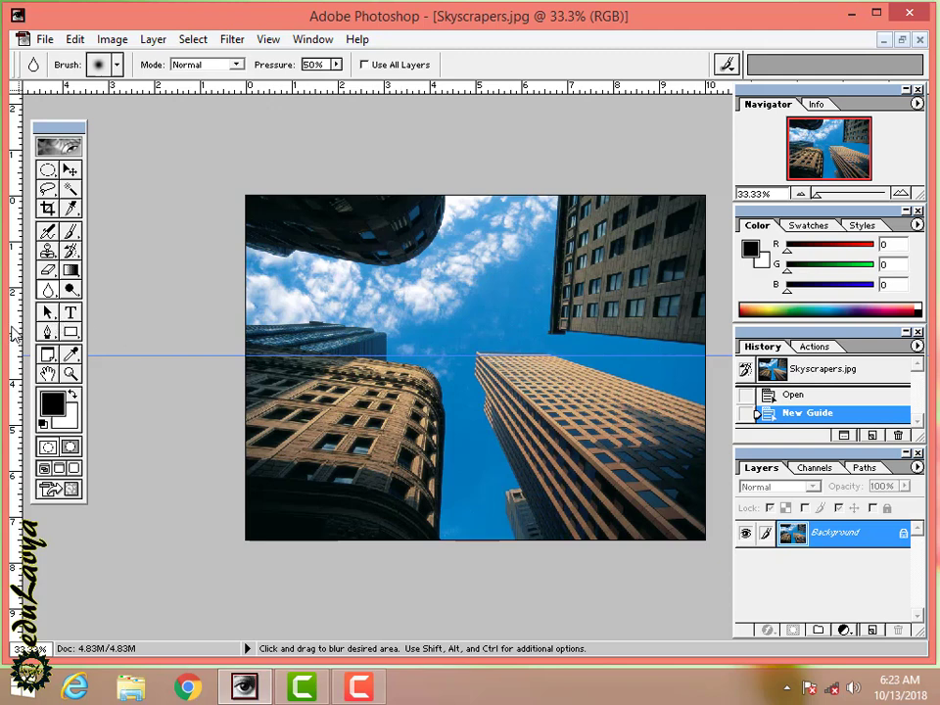
left_click_drag(12, 247, 475, 356)
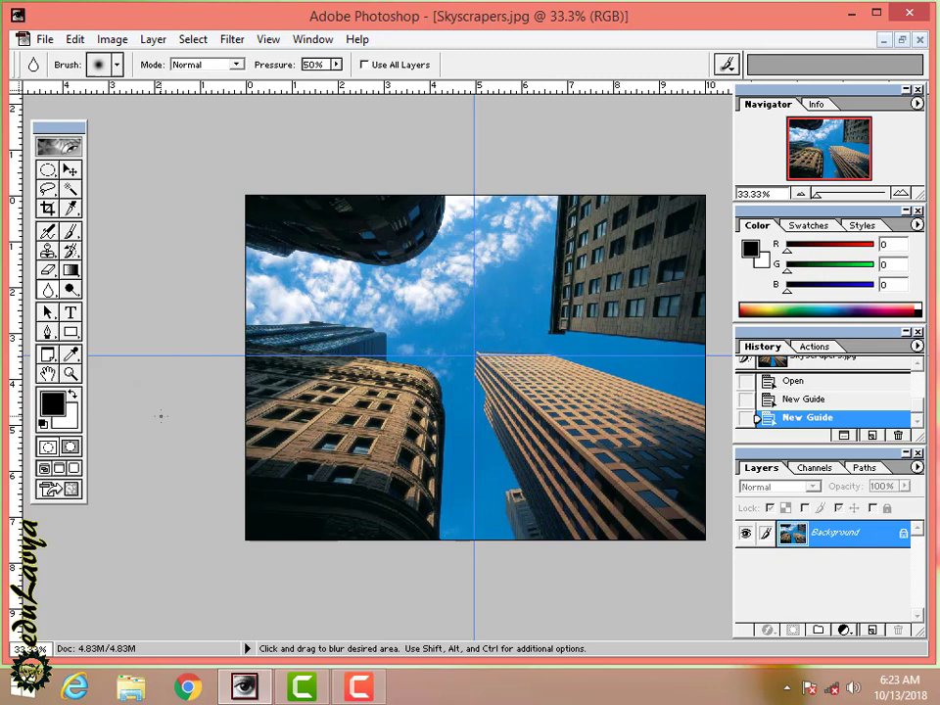
mouse_move(47, 133)
left_mouse_down()
mouse_move(37, 132)
mouse_move(76, 136)
mouse_move(61, 138)
left_mouse_up()
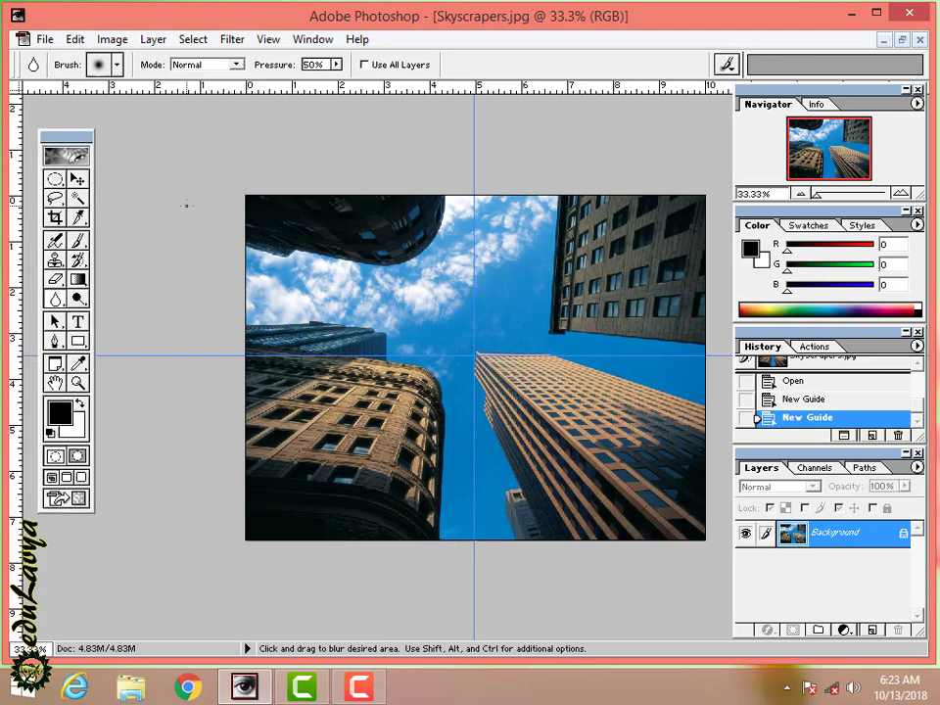
Pick the Elliptical Marquee Tool from the Marquee tool's flyout in the toolbox
left_click(56, 181)
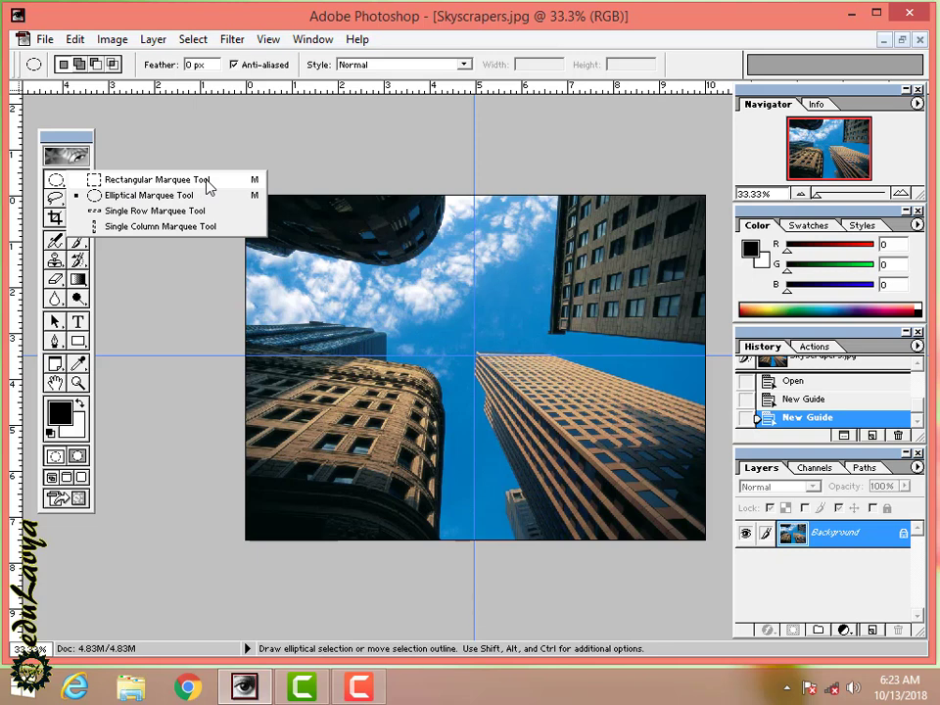
left_click(118, 198)
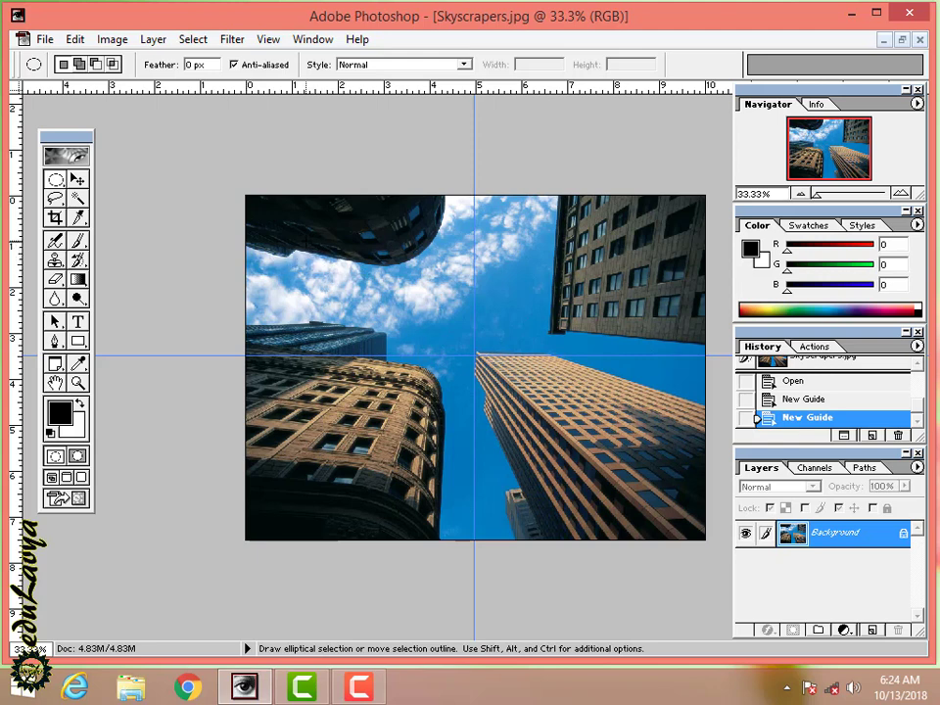
left_click_drag(306, 239, 442, 336)
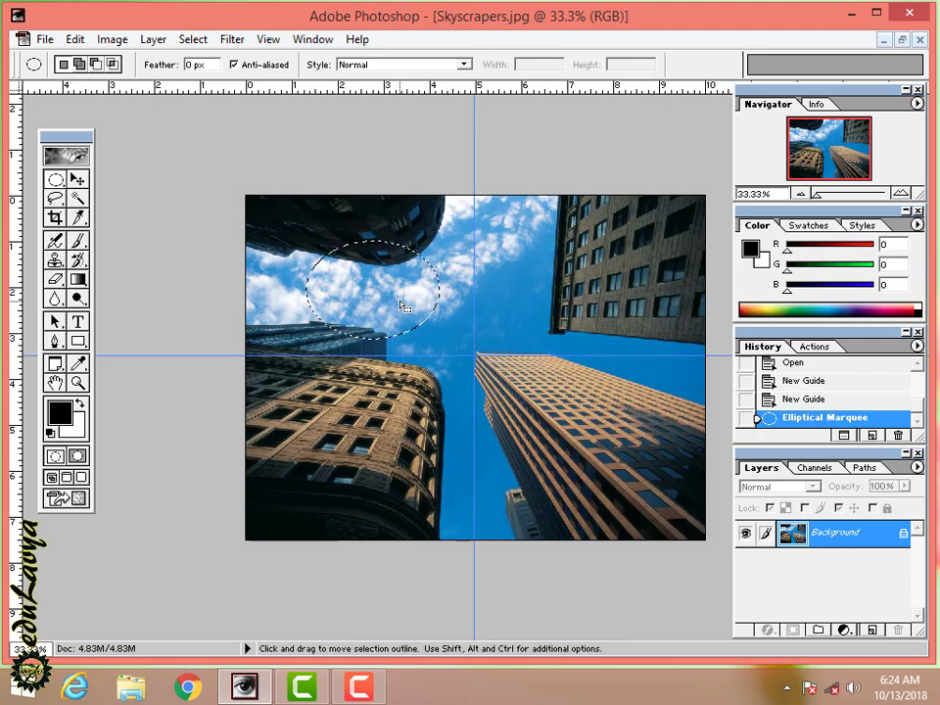
key("ctrl+d")
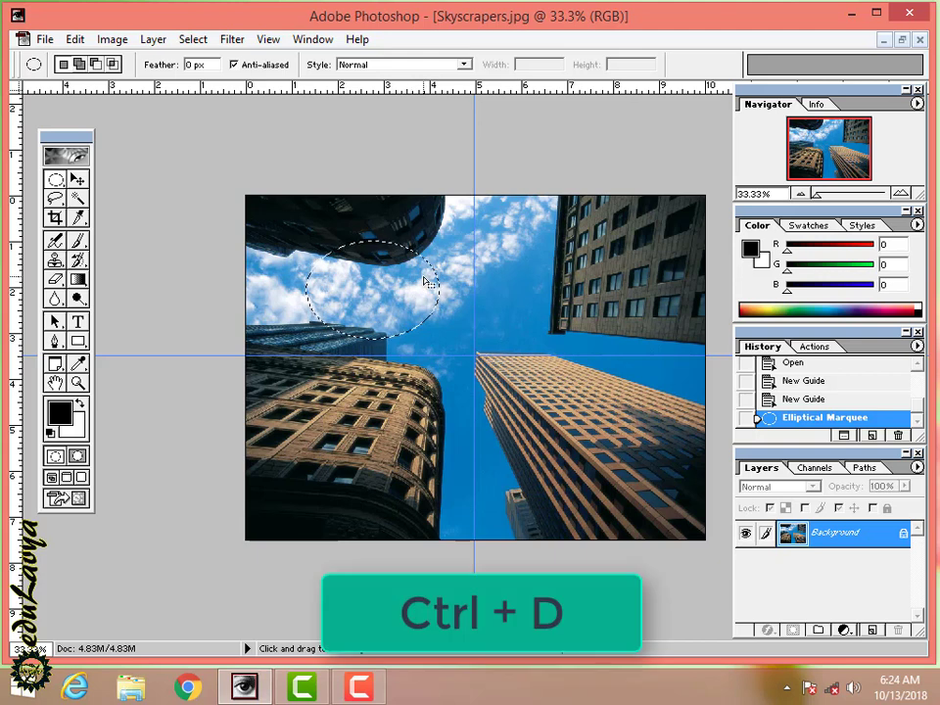
key("ctrl+d")
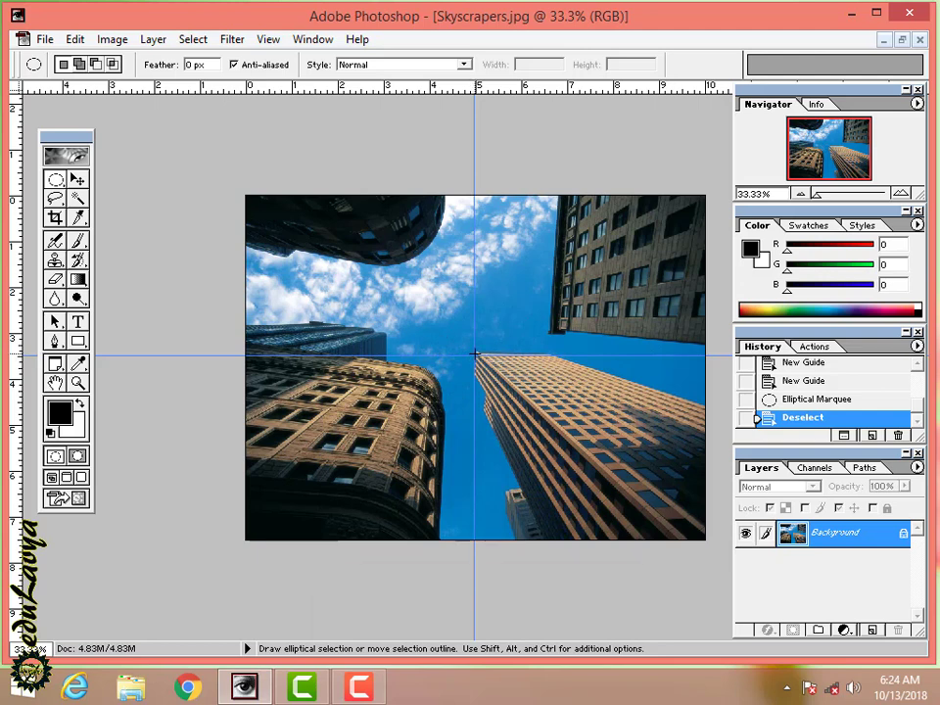
key("alt")
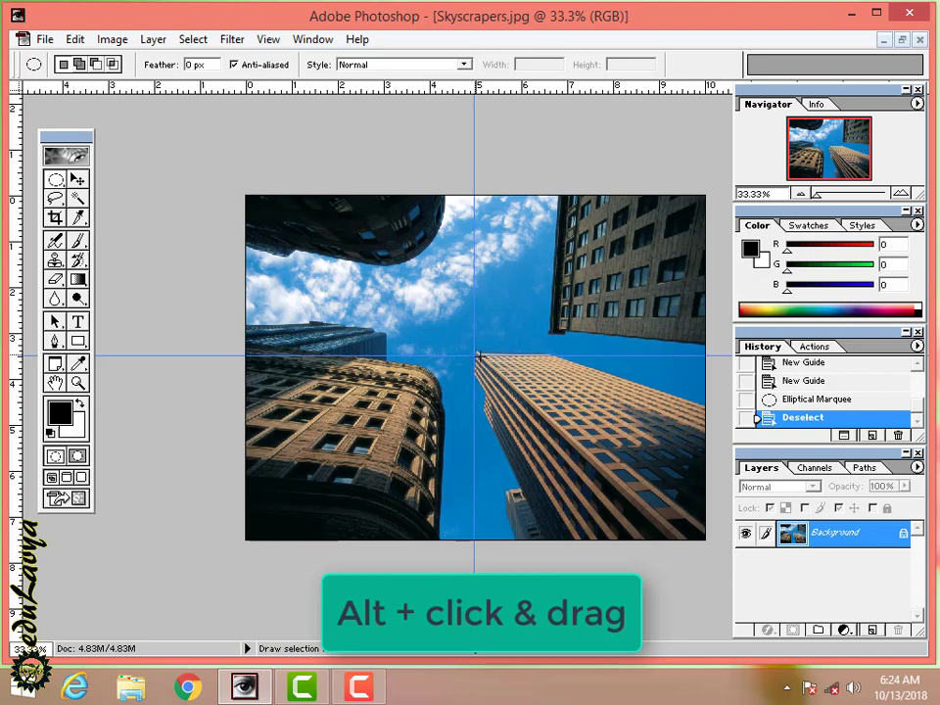
left_click_drag(475, 354, 562, 427)
left_click_drag(562, 428, 562, 427)
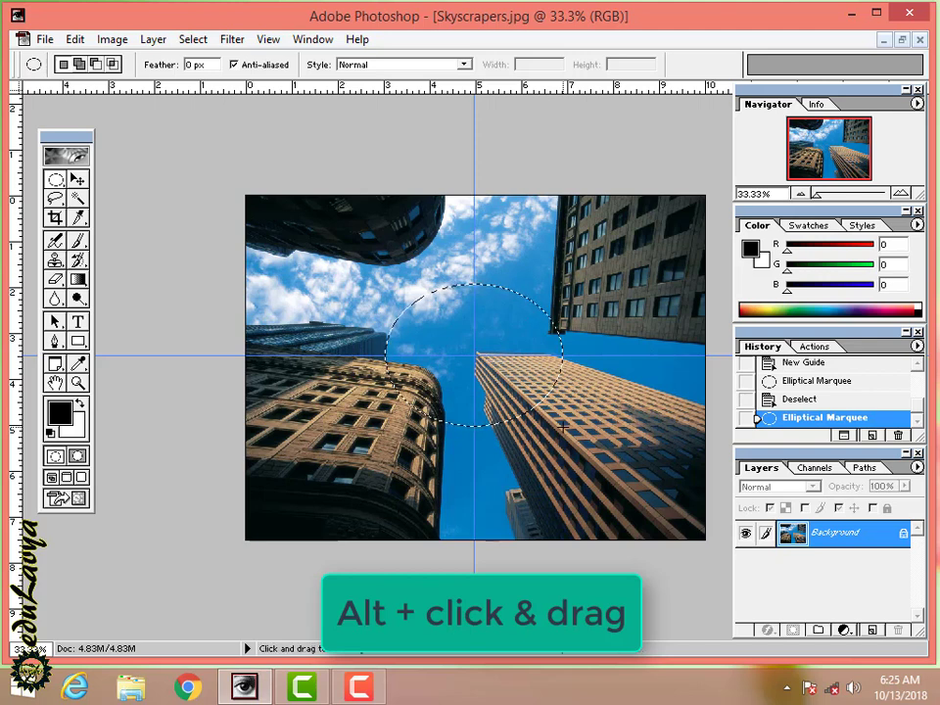
left_click(562, 427)
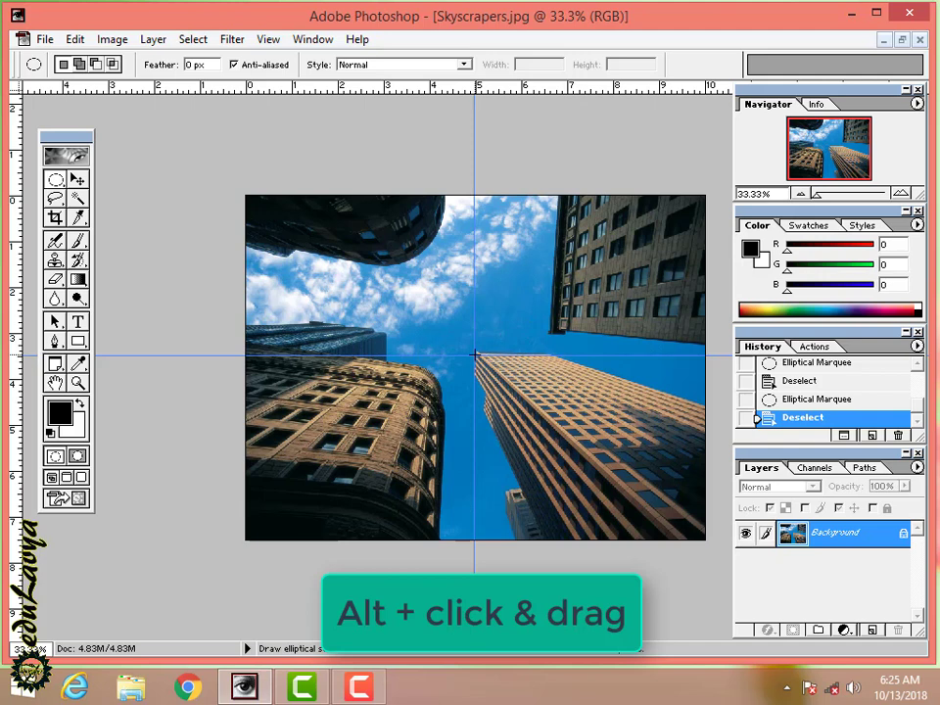
Alt-drag from the guide intersection to draw a circular selection centred on it
key("alt")
left_click_drag(475, 354, 564, 409)
left_click_drag(566, 437, 566, 437)
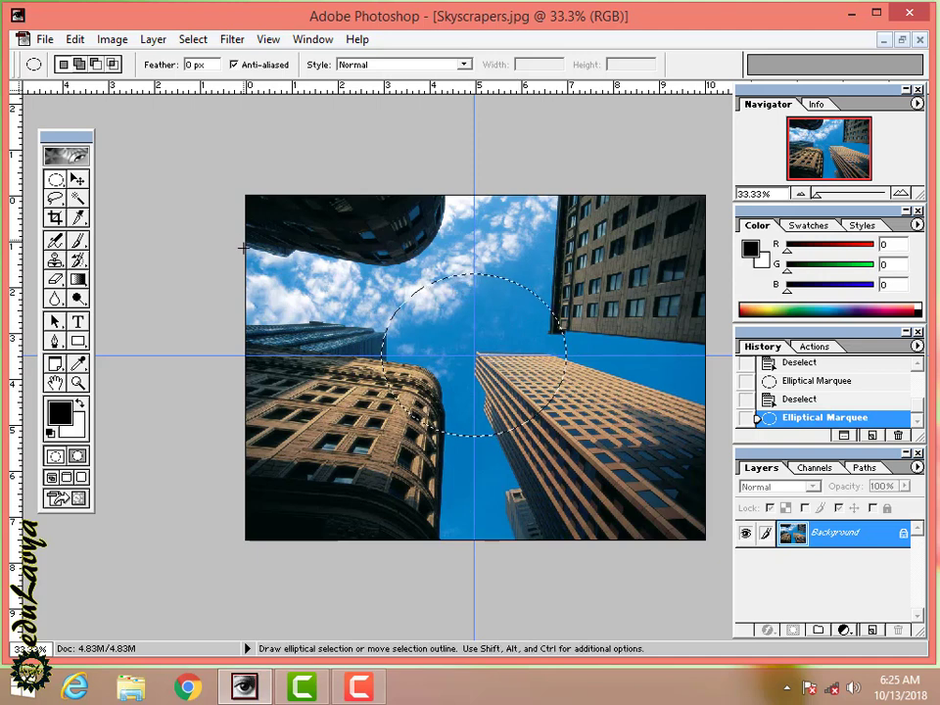
Open the Gaussian Blur dialog from the Filter menu's Blur submenu
left_click(196, 44)
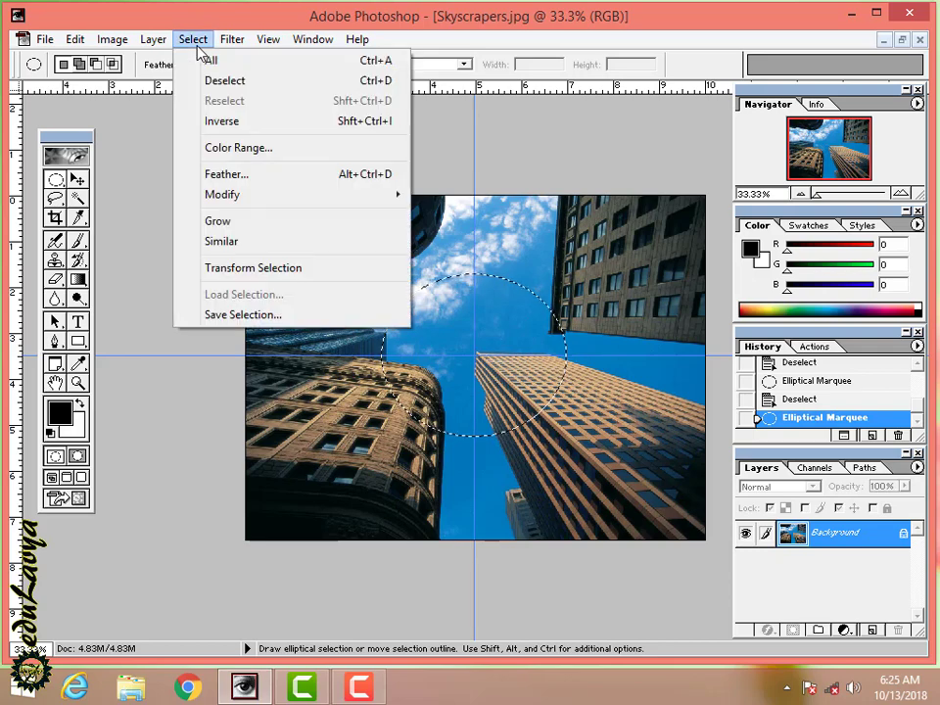
mouse_move(235, 42)
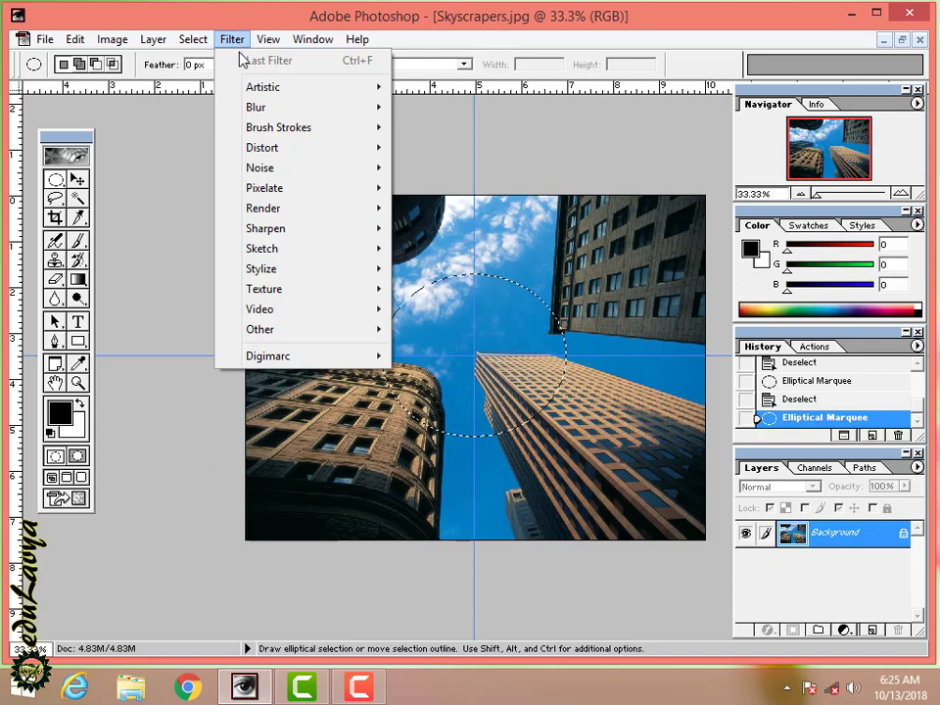
mouse_move(255, 109)
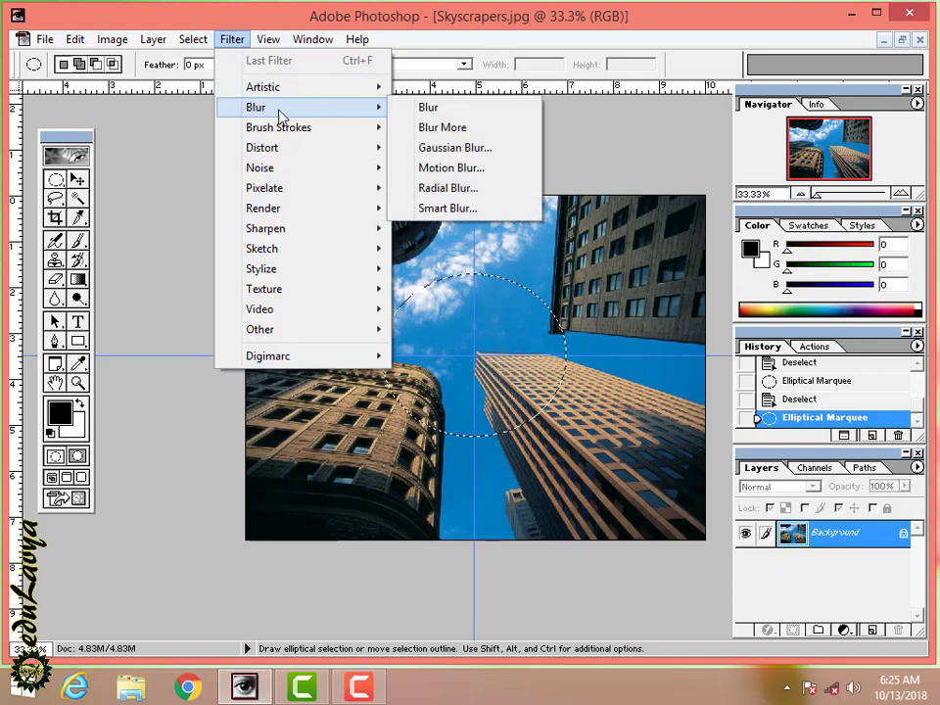
left_click(466, 148)
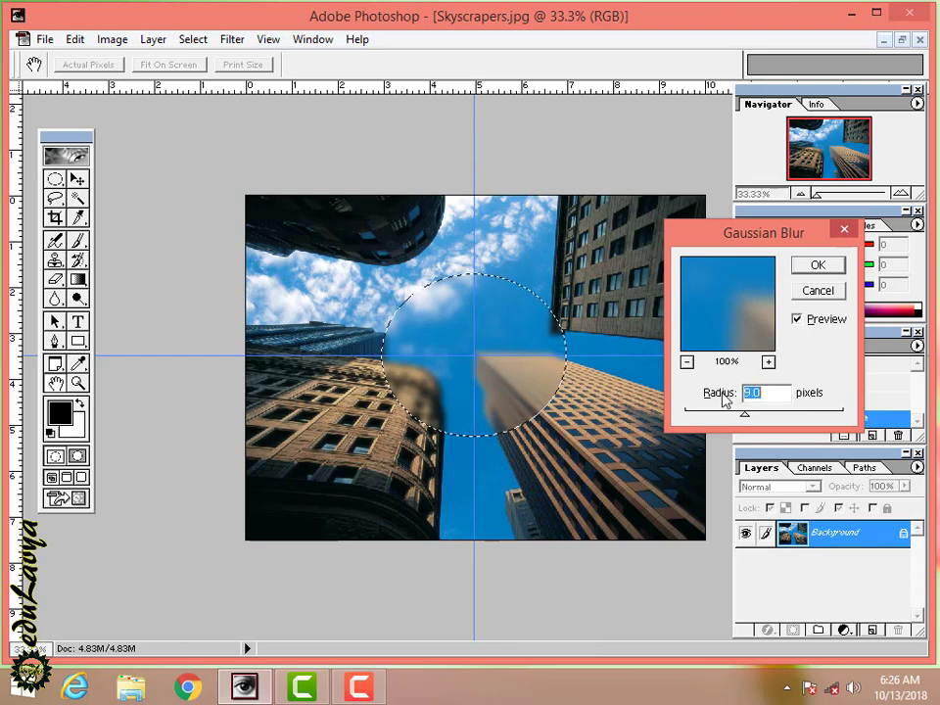
Try a 3.2 blur radius, cancel the dialog, and fit the image on screen
mouse_move(747, 419)
left_mouse_down()
mouse_move(741, 431)
mouse_move(755, 437)
left_mouse_up()
key("Escape")
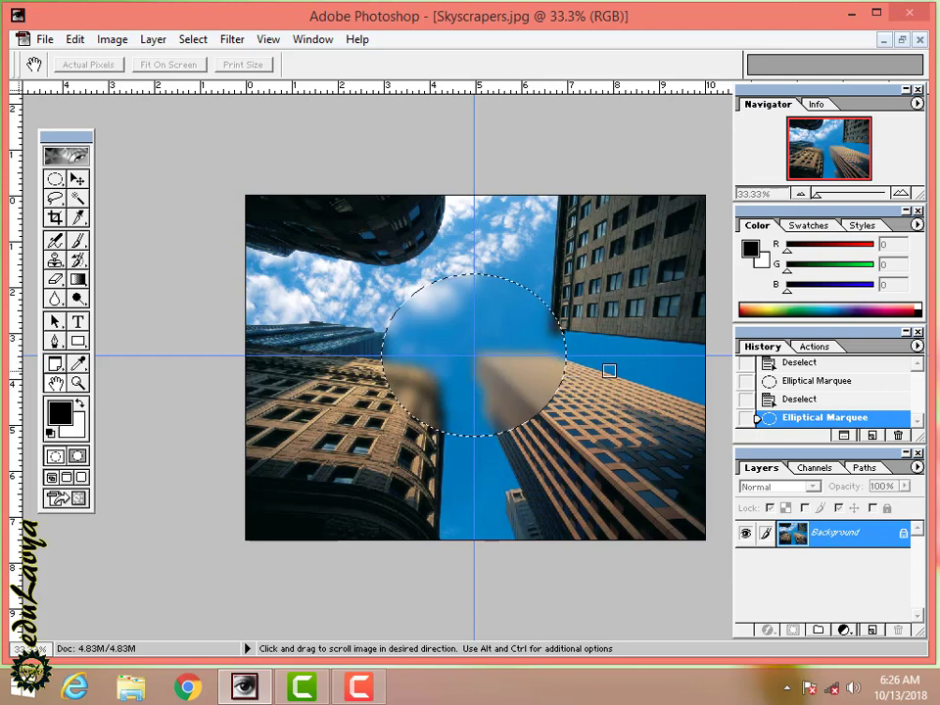
right_click(610, 368)
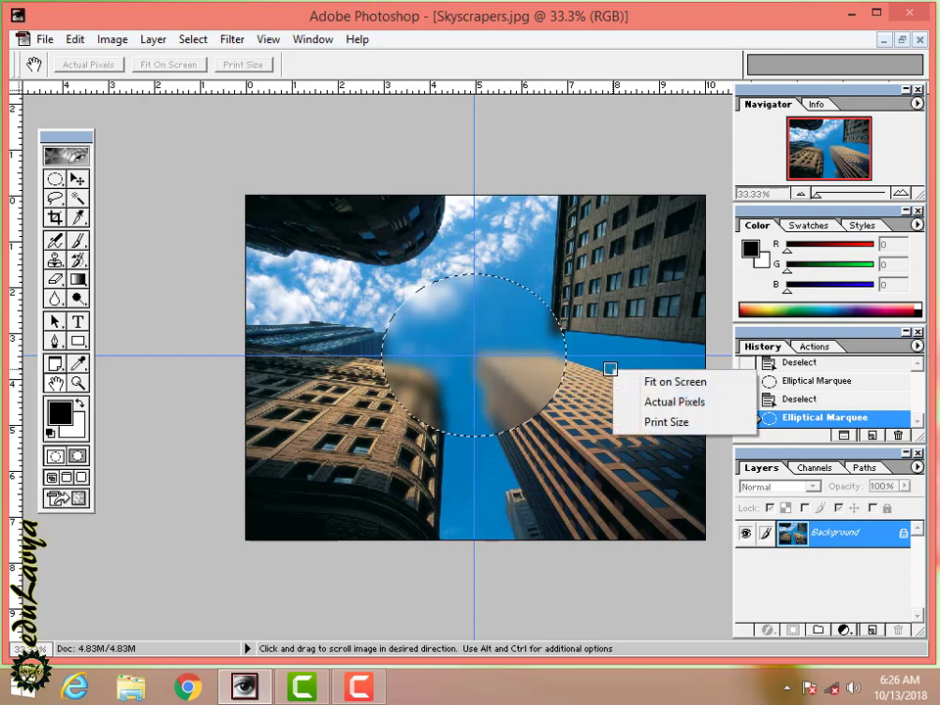
left_click(668, 383)
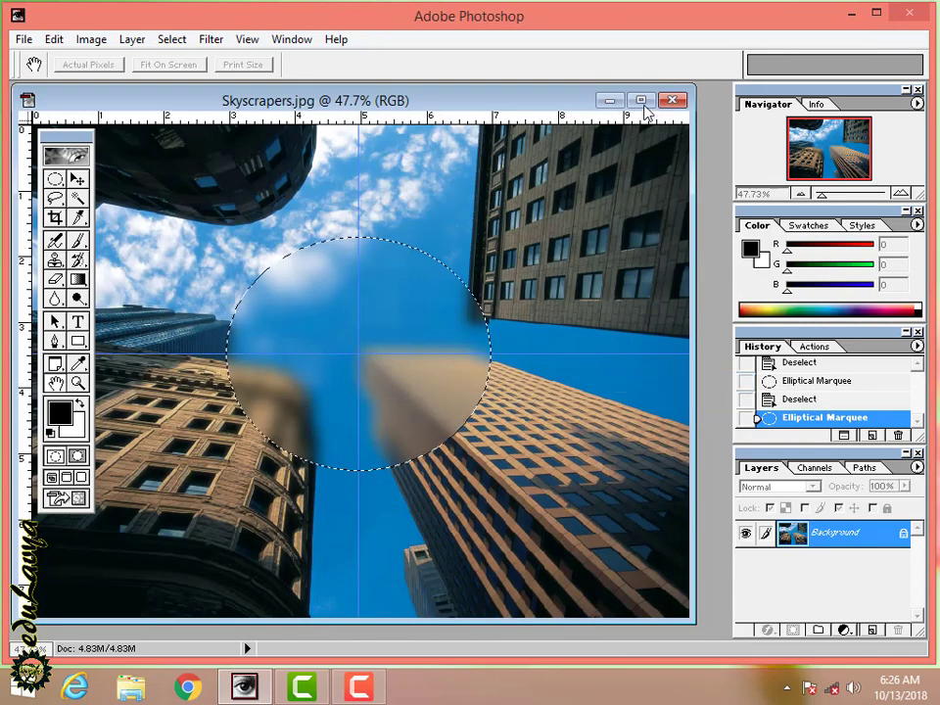
Reapply Gaussian Blur at 14.7 pixels with Ctrl+Alt+F and maximise the image window
key("ctrl+alt+f")
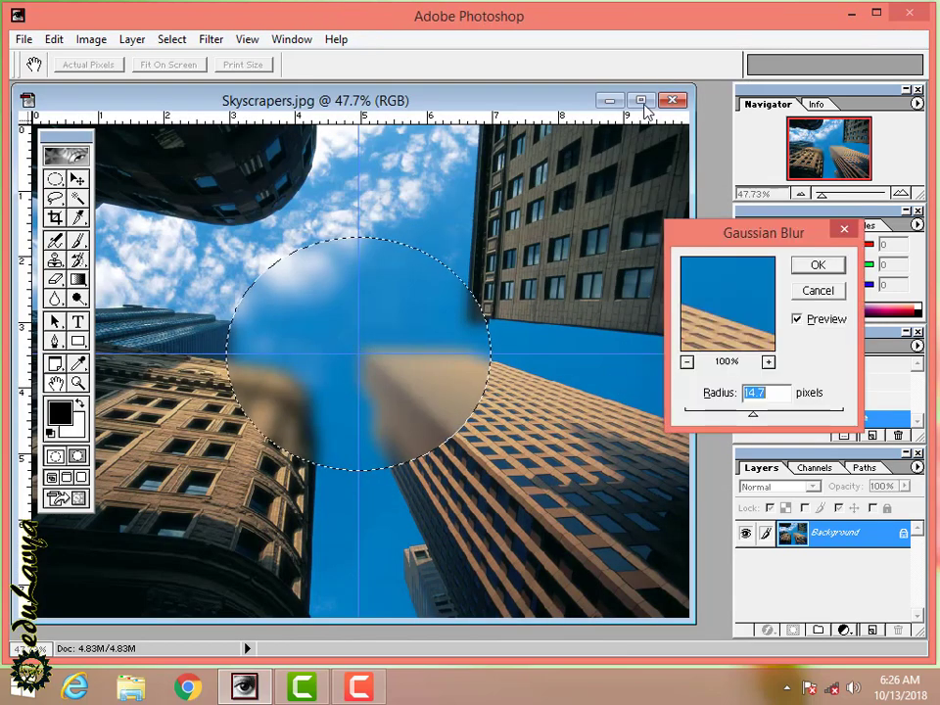
left_click(805, 266)
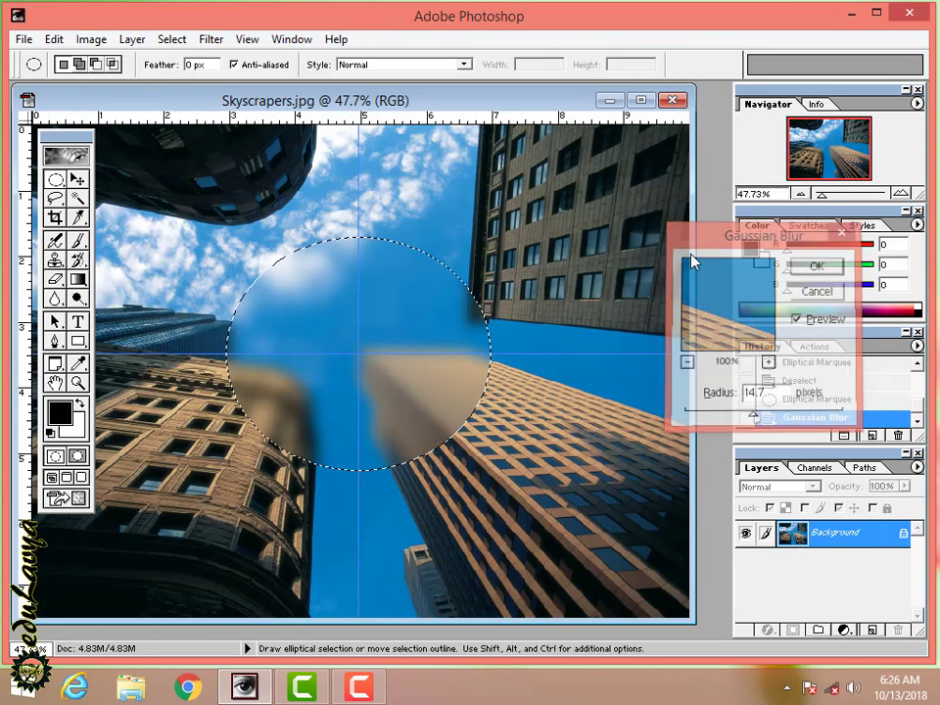
left_click(640, 100)
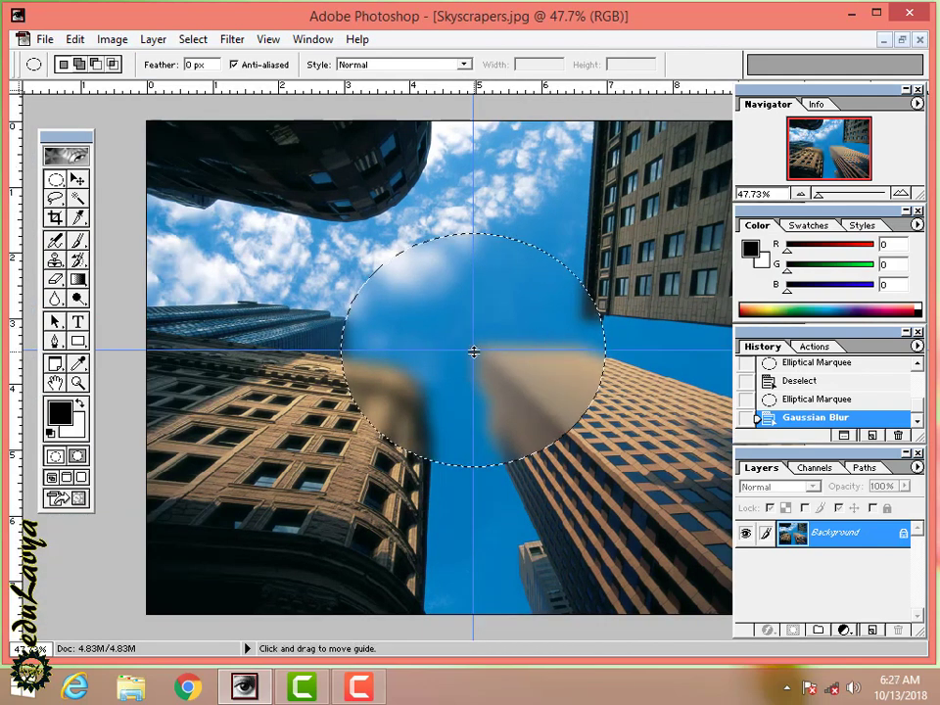
Deselect with Ctrl+D, leaving the blurred circle at the guides' crossing
key("ctrl+d")
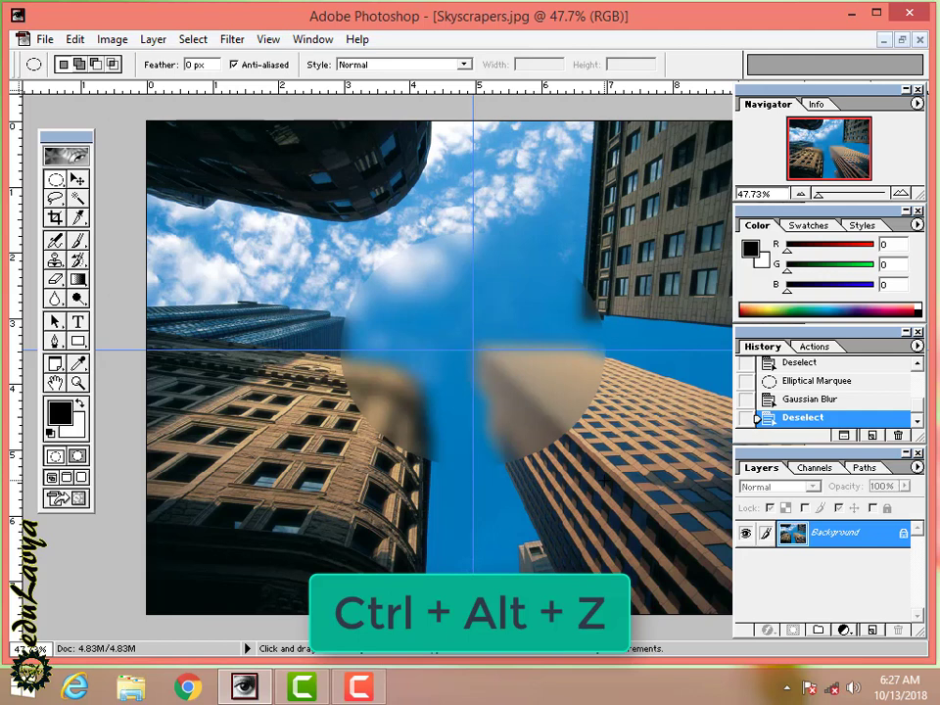
Step back twice through history, undoing the deselect and Gaussian Blur to restore the circular selection
key("ctrl+alt+z")
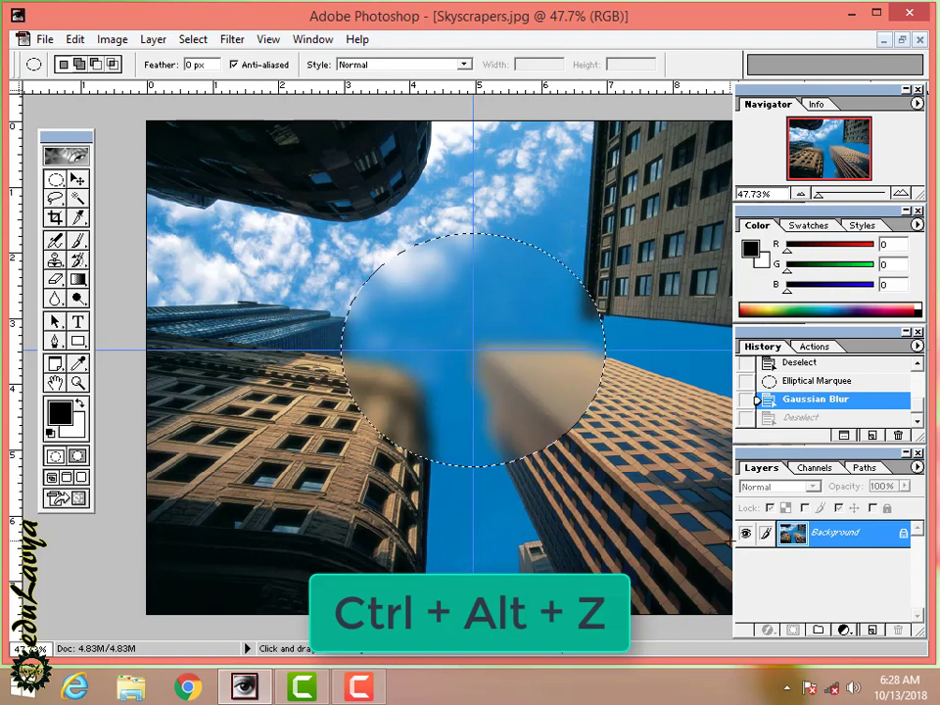
key("ctrl+alt+z")
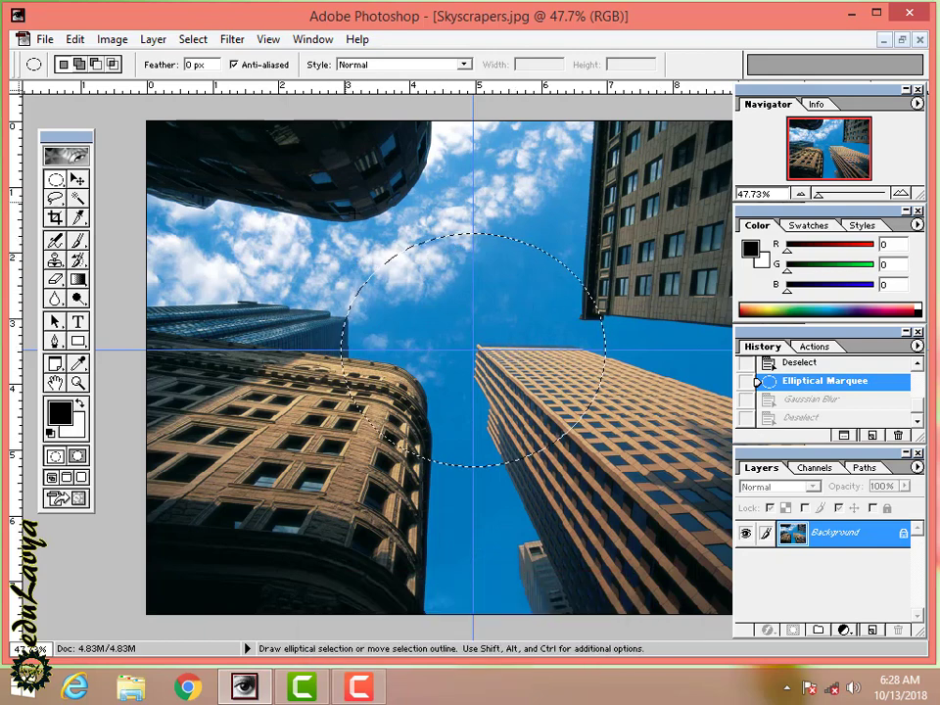
Feather the circular selection with a 40-pixel radius
left_click(193, 39)
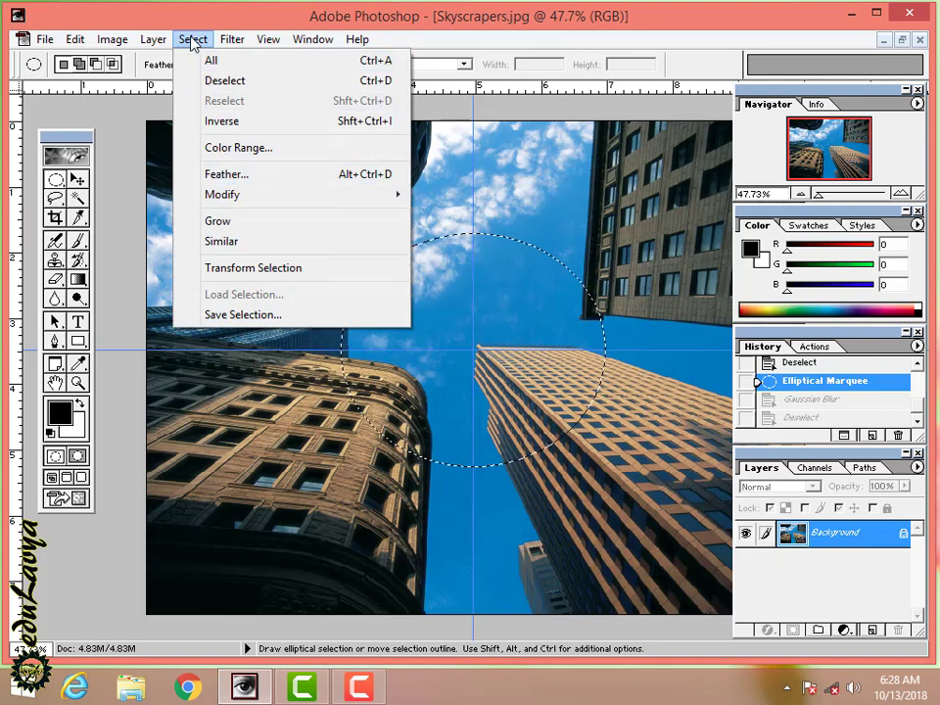
left_click(220, 175)
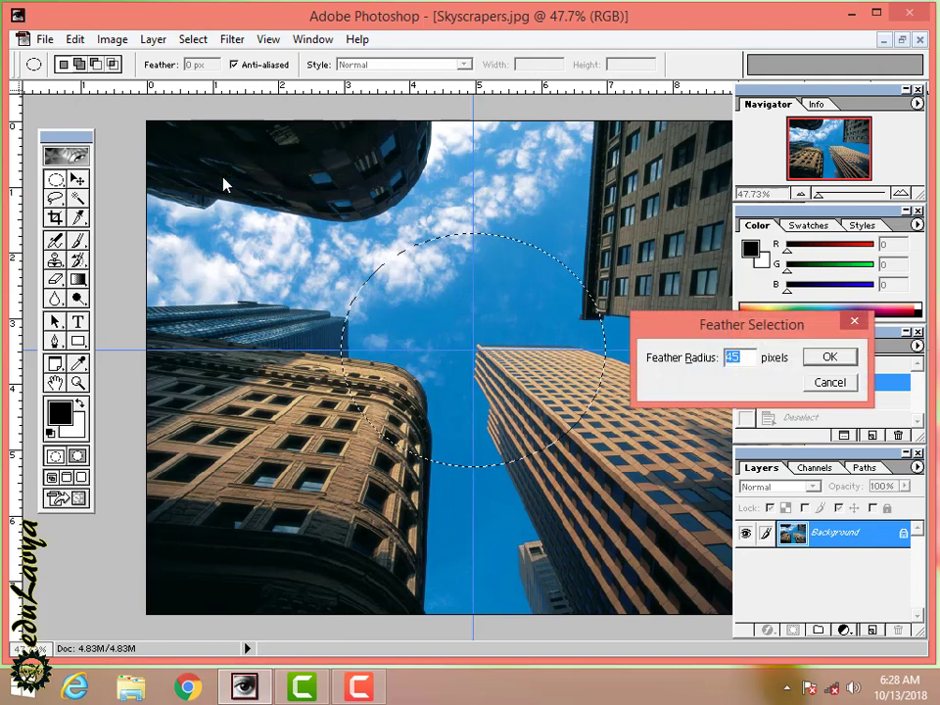
left_click(743, 358)
key("BackSpace")
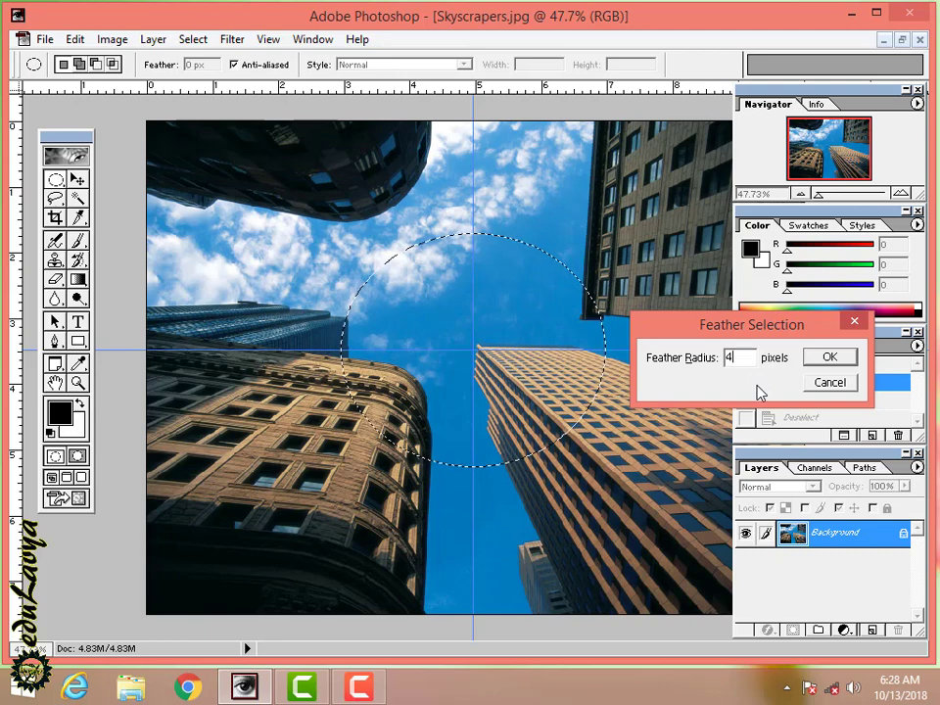
type("0")
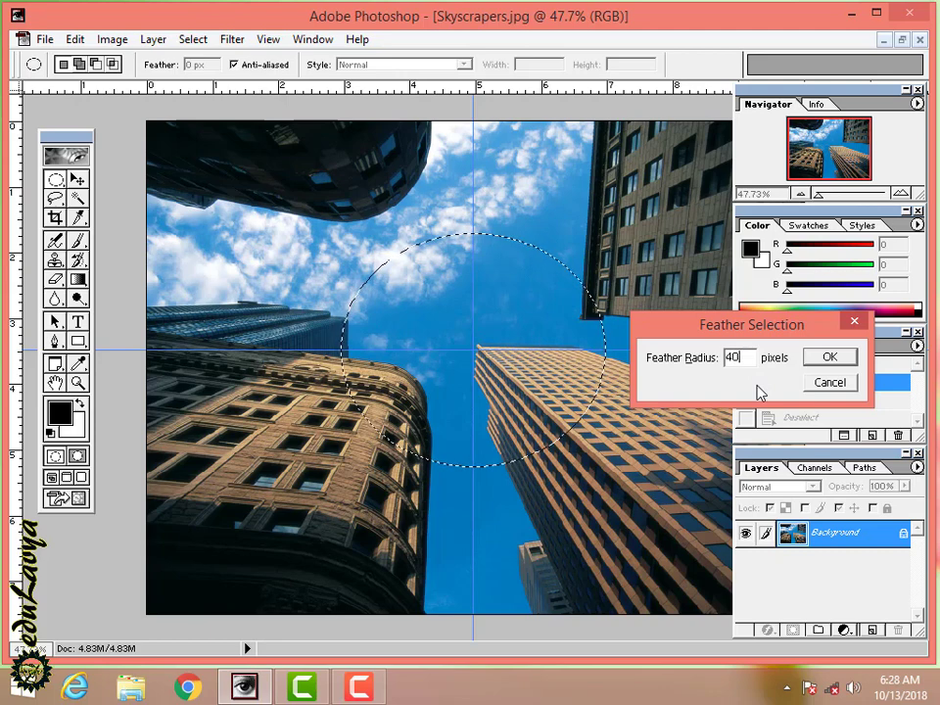
left_click(829, 358)
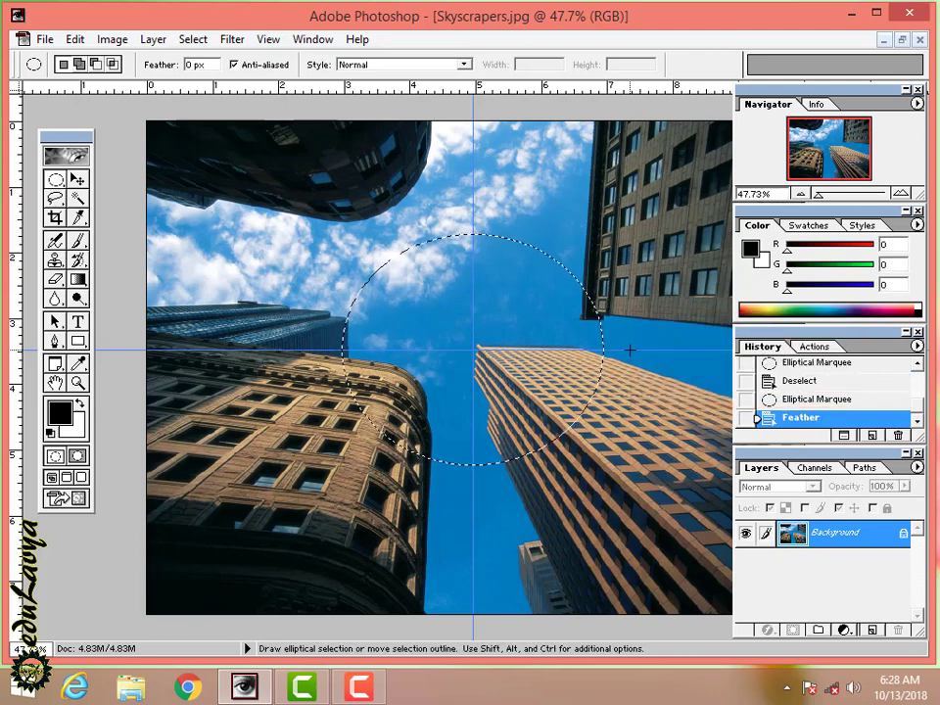
Apply a Gaussian Blur with a 6-pixel radius inside the feathered circle
left_click(233, 41)
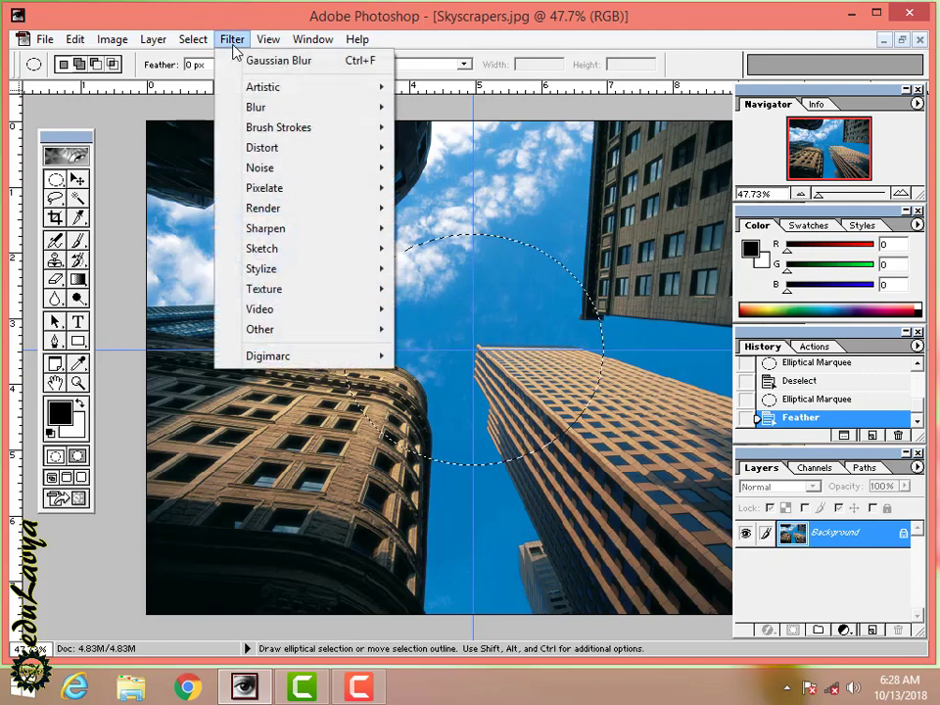
mouse_move(256, 109)
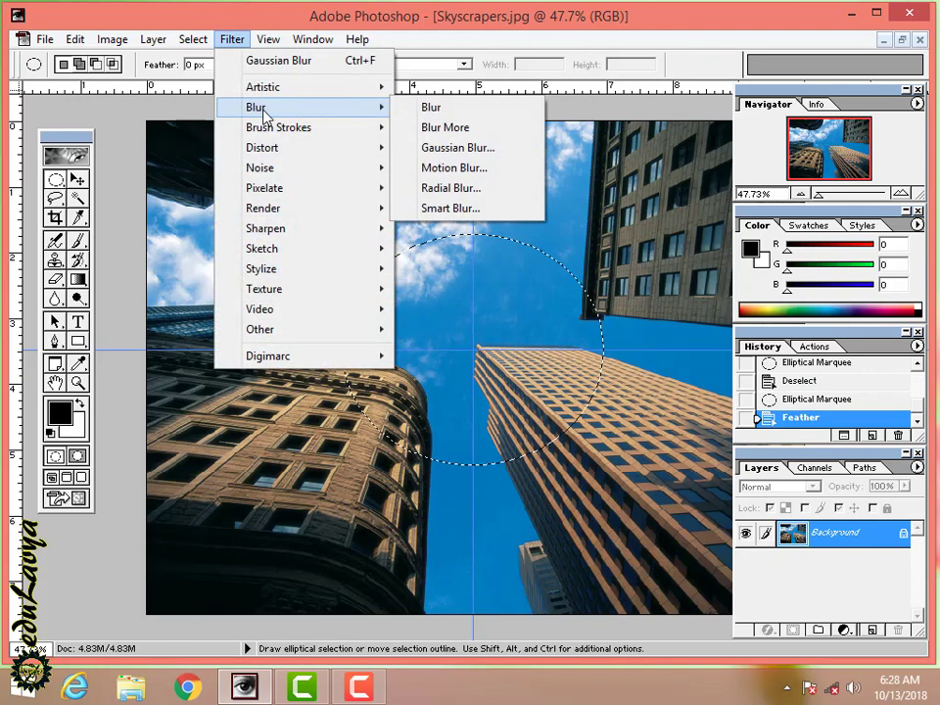
left_click(454, 150)
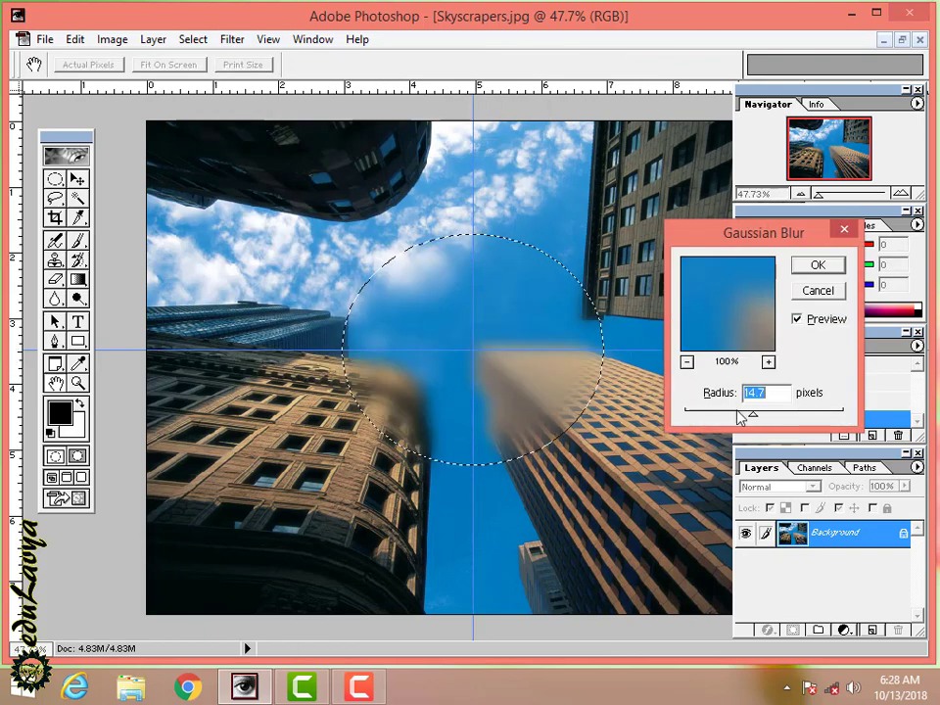
left_click_drag(753, 416, 744, 415)
double_click(760, 393)
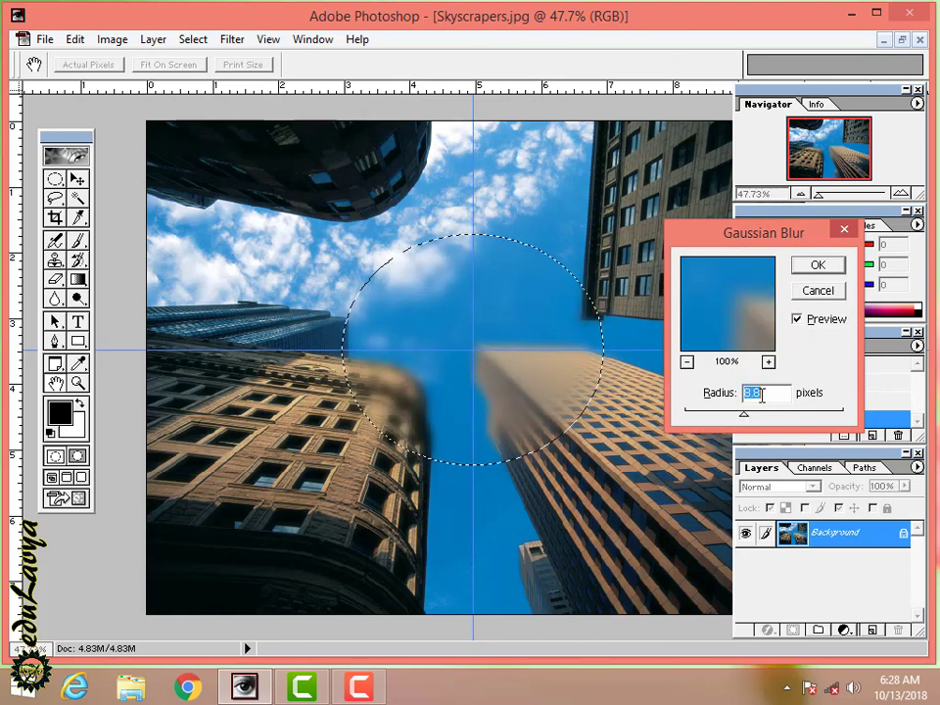
type("6")
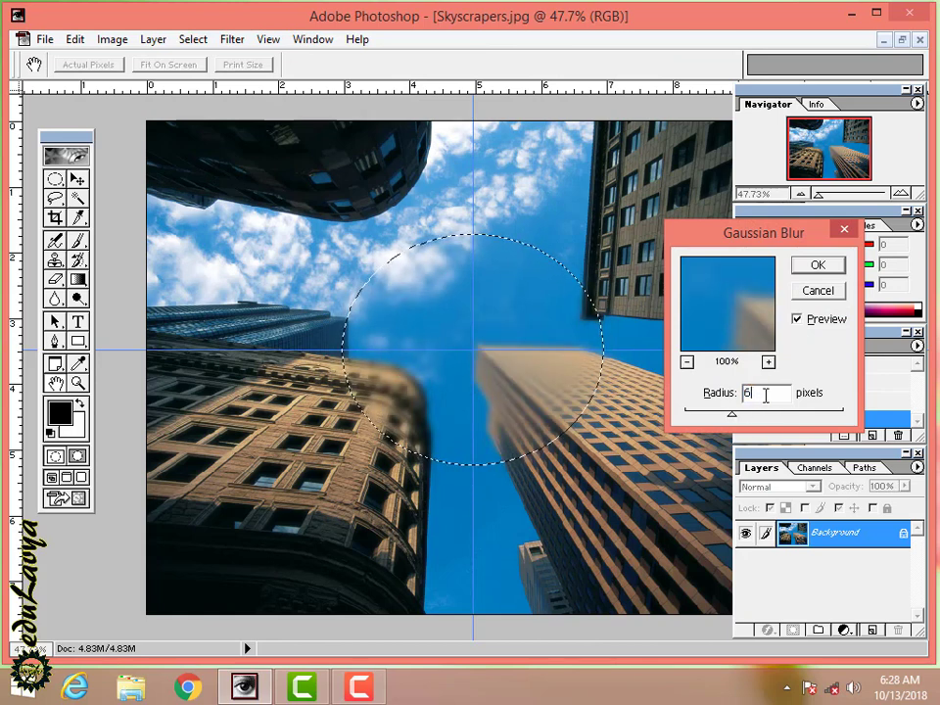
left_click(820, 270)
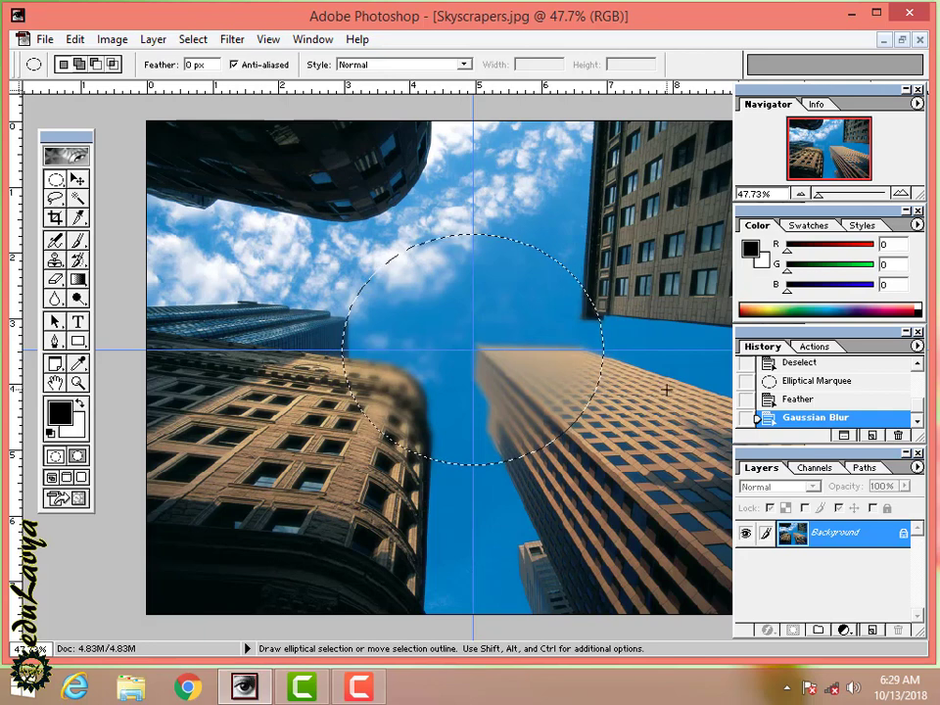
Deselect the feathered circle with Ctrl+D, leaving the soft blur on the photo
key("ctrl+d")
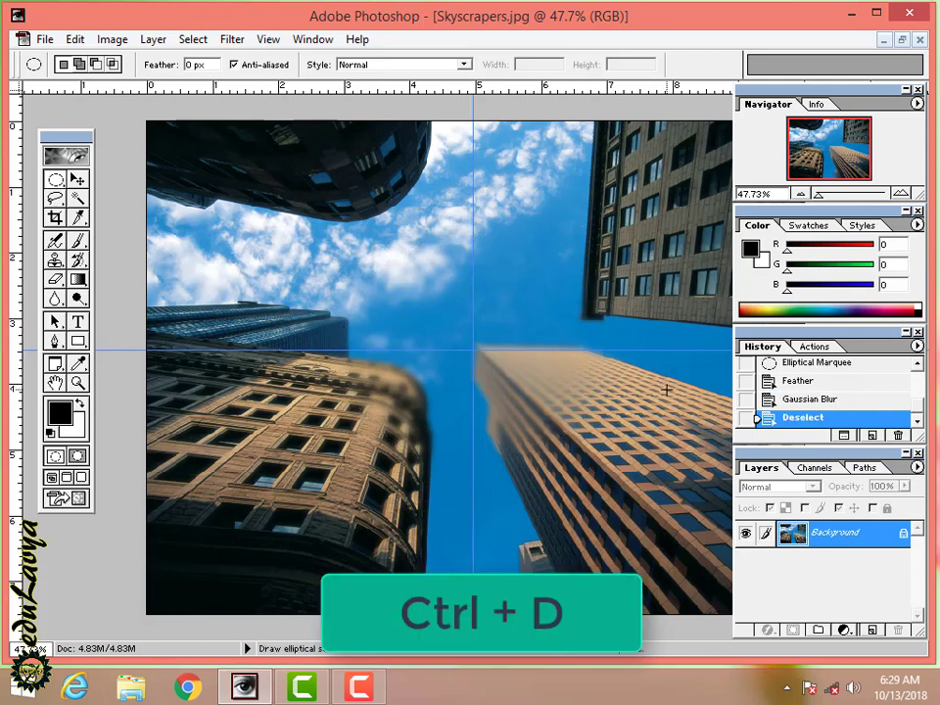